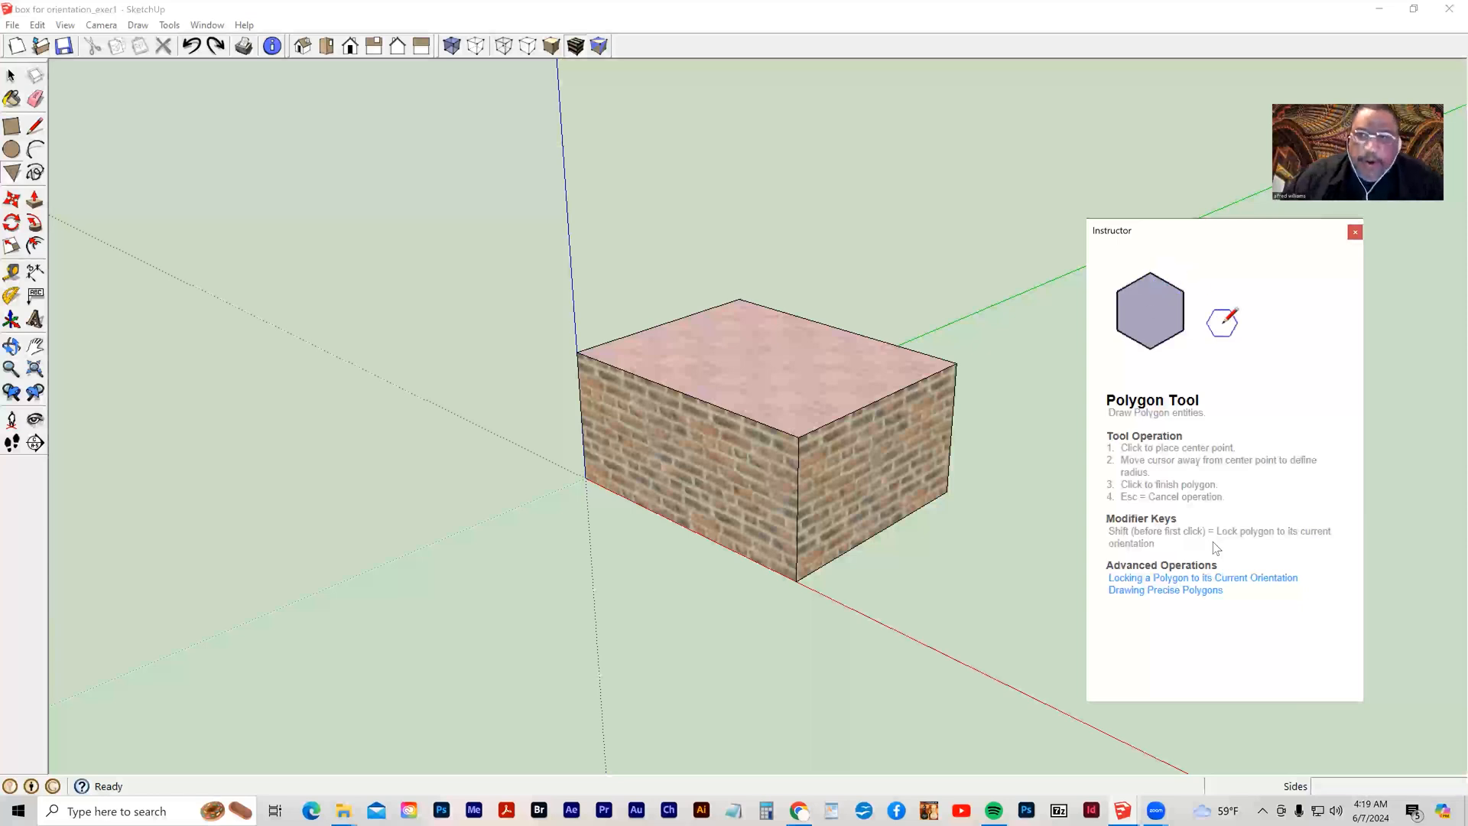
Move the Instructor window aside and delete the whole brick-textured box from the model.
{"action": "left_click_drag", "start_coordinate": [1270, 223], "coordinate": [1305, 227]}
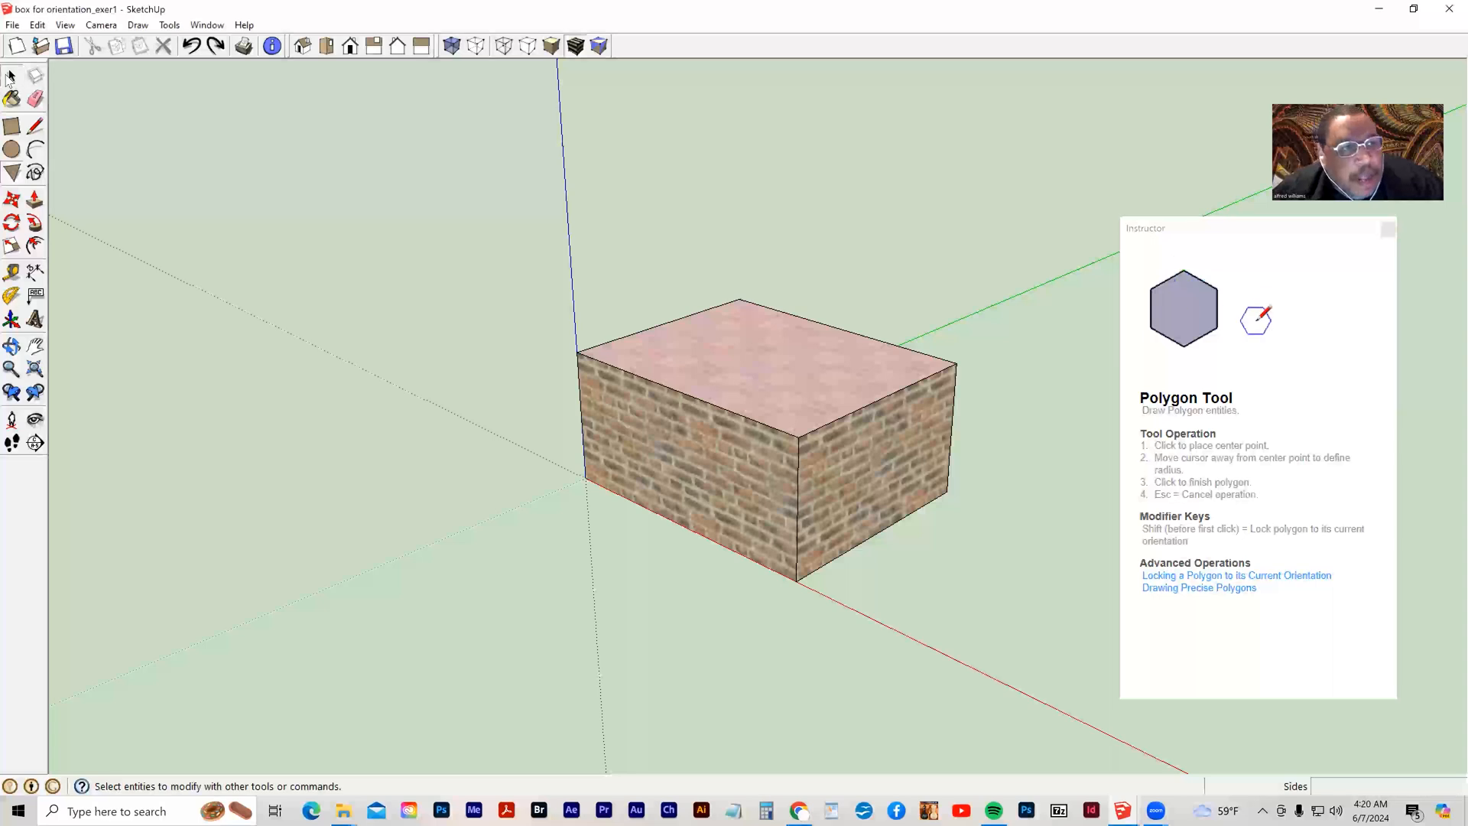
{"action": "left_click", "coordinate": [10, 77]}
{"action": "left_click_drag", "start_coordinate": [496, 263], "coordinate": [983, 635]}
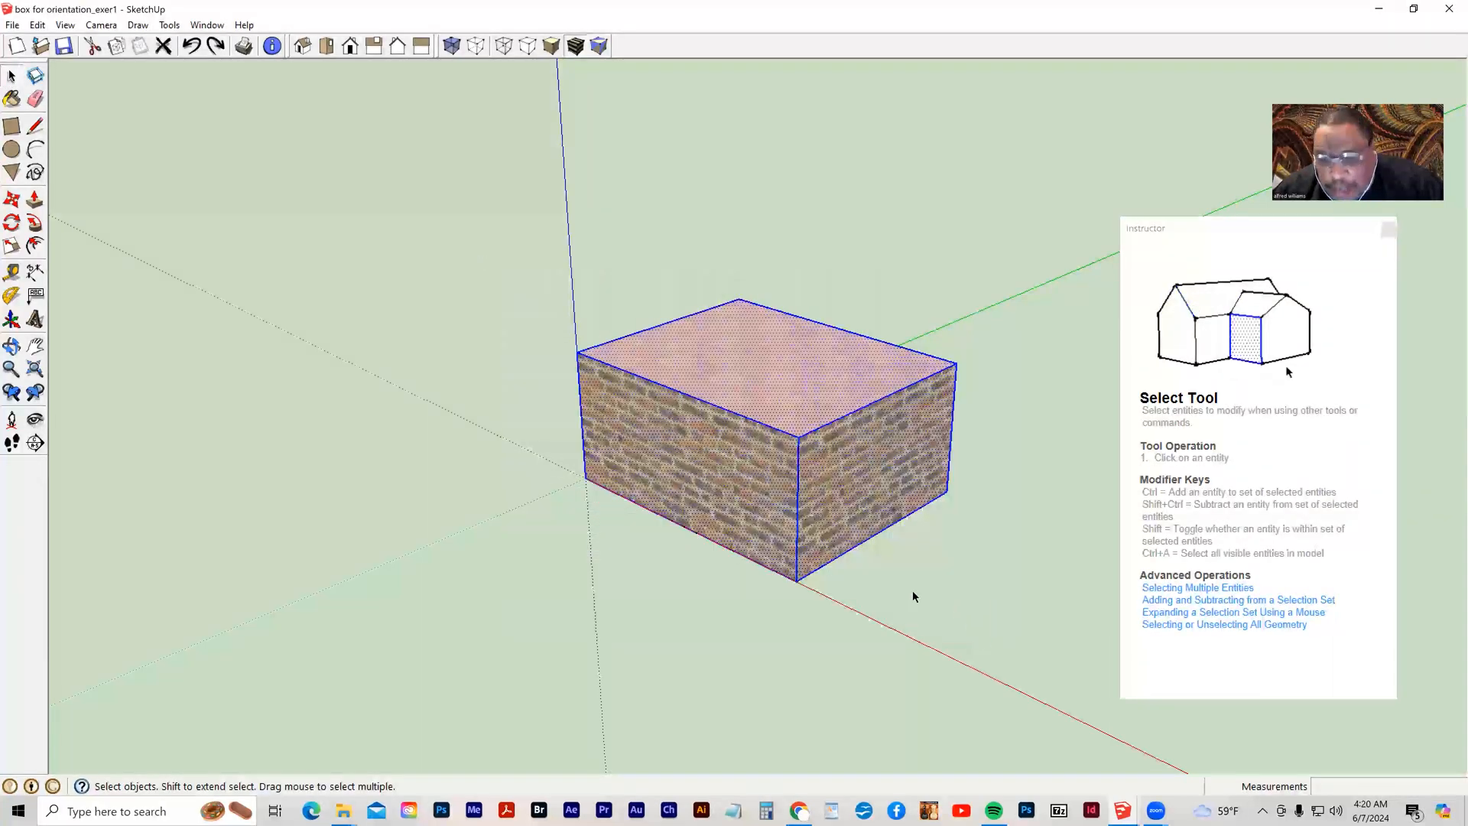
{"action": "key", "text": "Delete"}
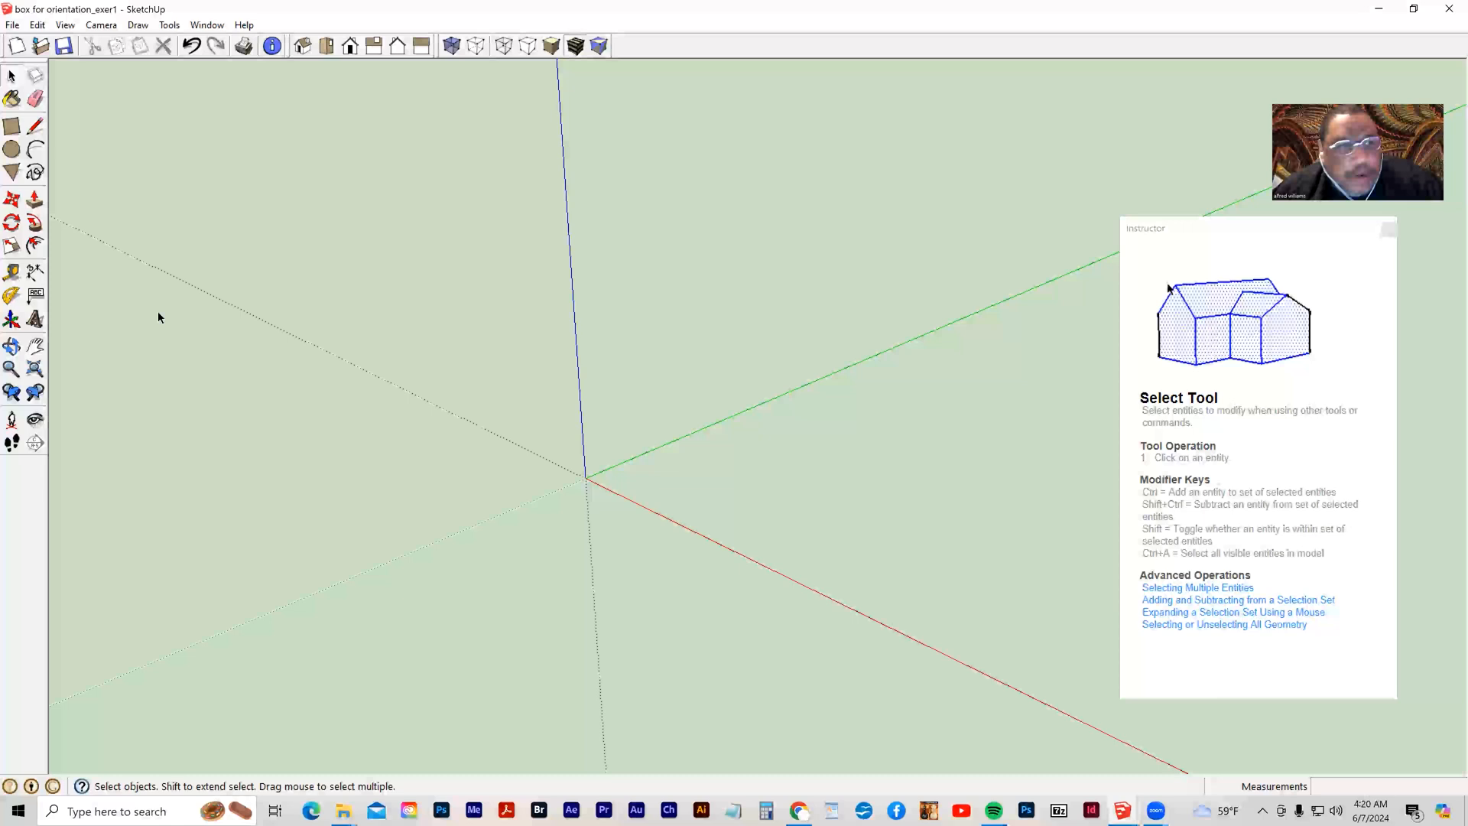
Draw a rectangle about 5' 7" by 3' 1" on the ground plane, starting at the origin along the red axis.
{"action": "left_click", "coordinate": [11, 127]}
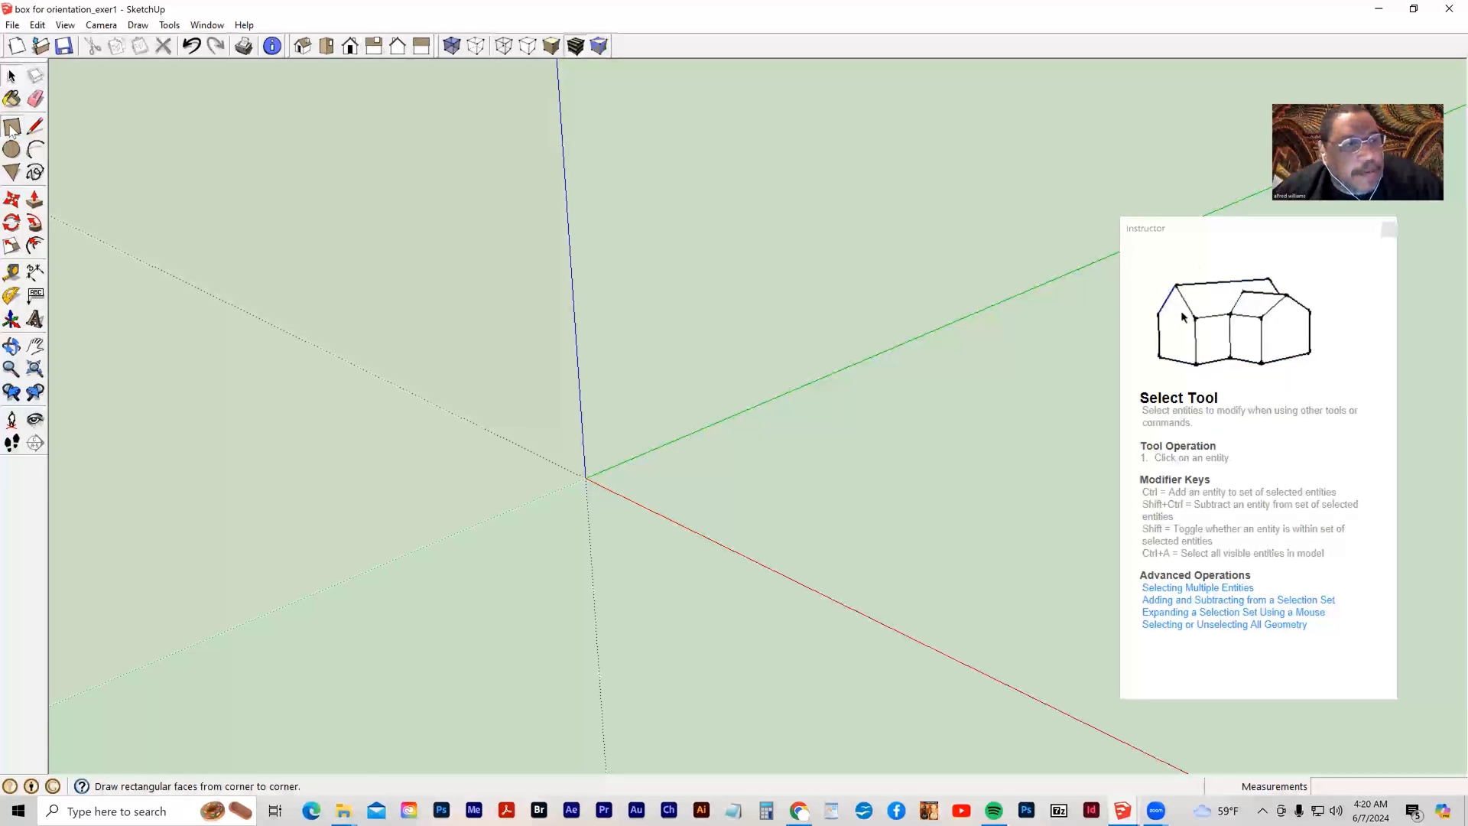
{"action": "left_click", "coordinate": [587, 475]}
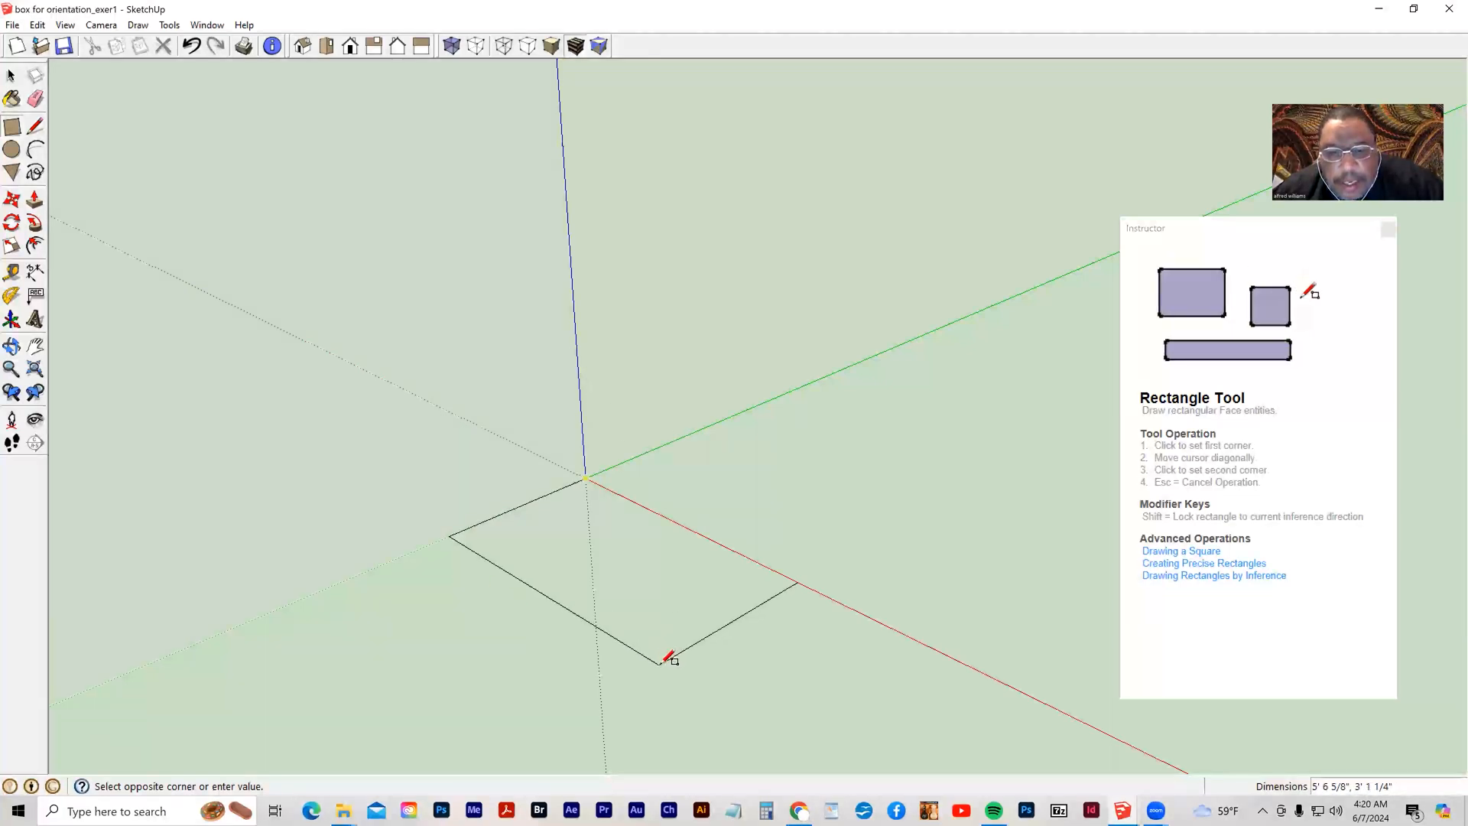
{"action": "left_click", "coordinate": [660, 663]}
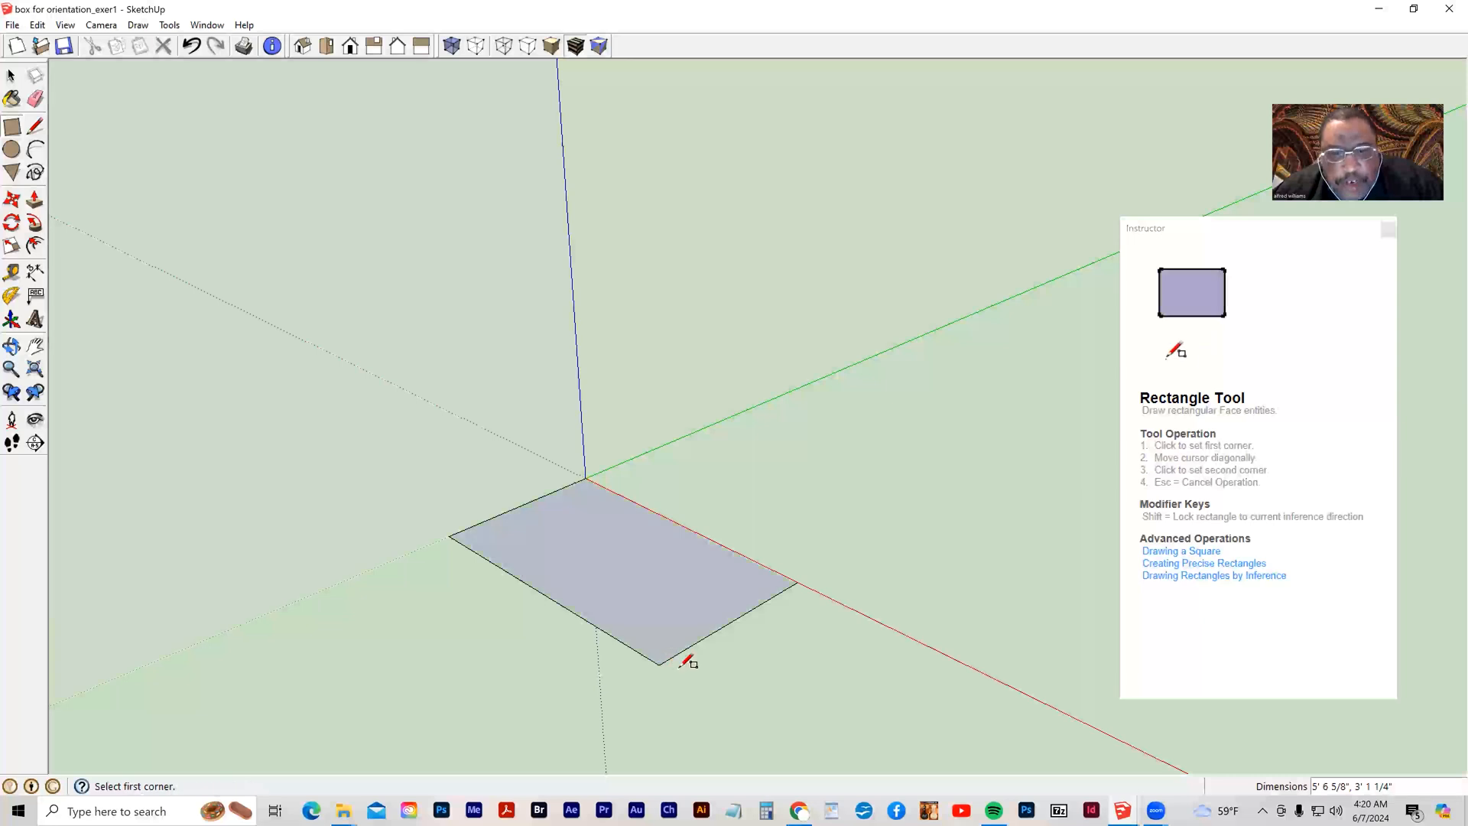
Push/Pull the rectangle upward about 2' 11" into a box.
{"action": "left_click", "coordinate": [34, 200]}
{"action": "left_click_drag", "start_coordinate": [564, 502], "coordinate": [563, 375]}
{"action": "key", "text": "o"}
{"action": "left_click_drag", "start_coordinate": [645, 338], "coordinate": [636, 587]}
{"action": "left_click_drag", "start_coordinate": [734, 383], "coordinate": [534, 651]}
{"action": "key", "text": "p"}
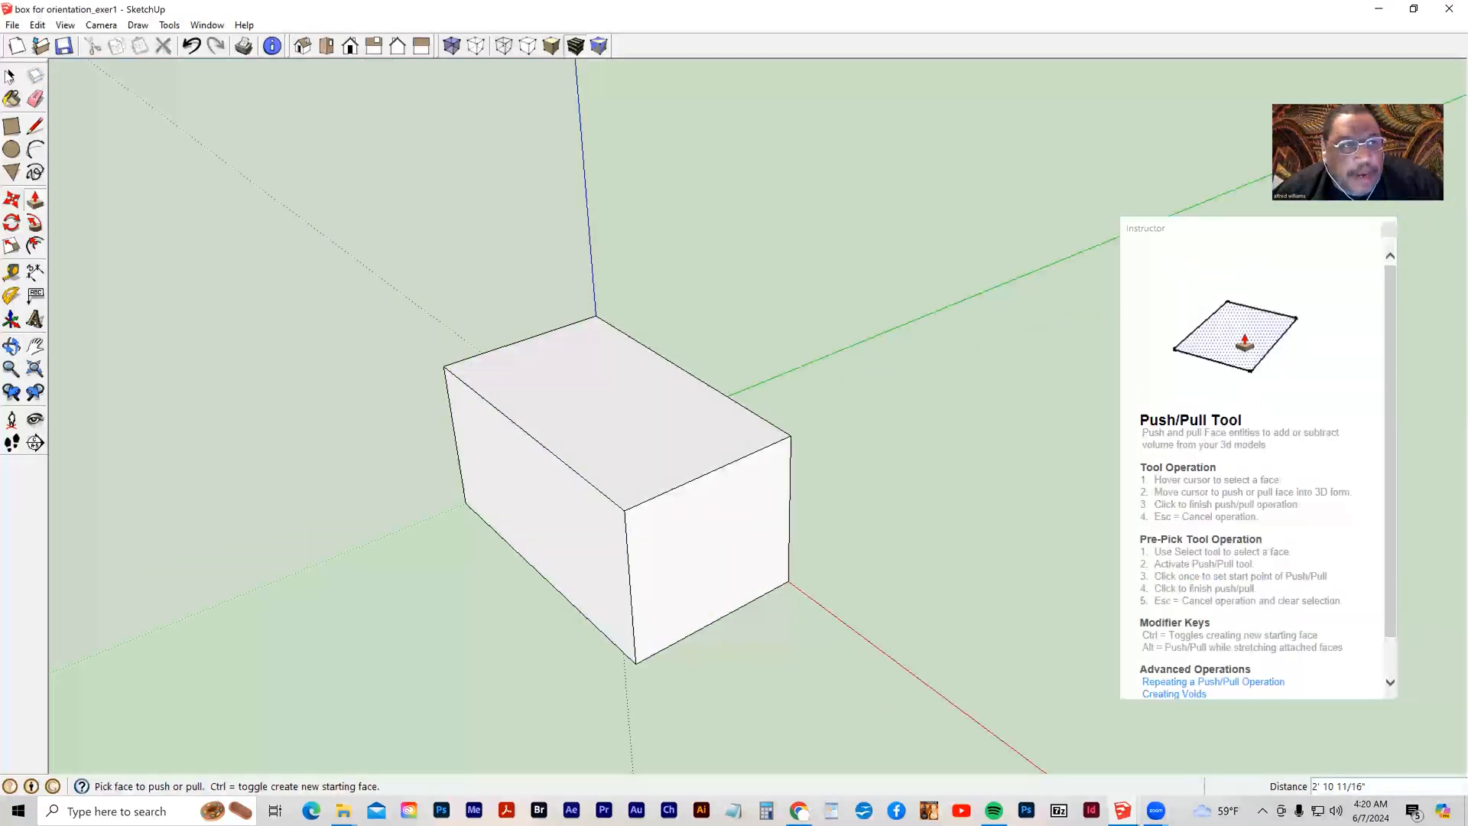
Delete the entire box and bring the axes' origin back to the middle of the view.
{"action": "key", "text": "space"}
{"action": "left_click_drag", "start_coordinate": [352, 291], "coordinate": [856, 660]}
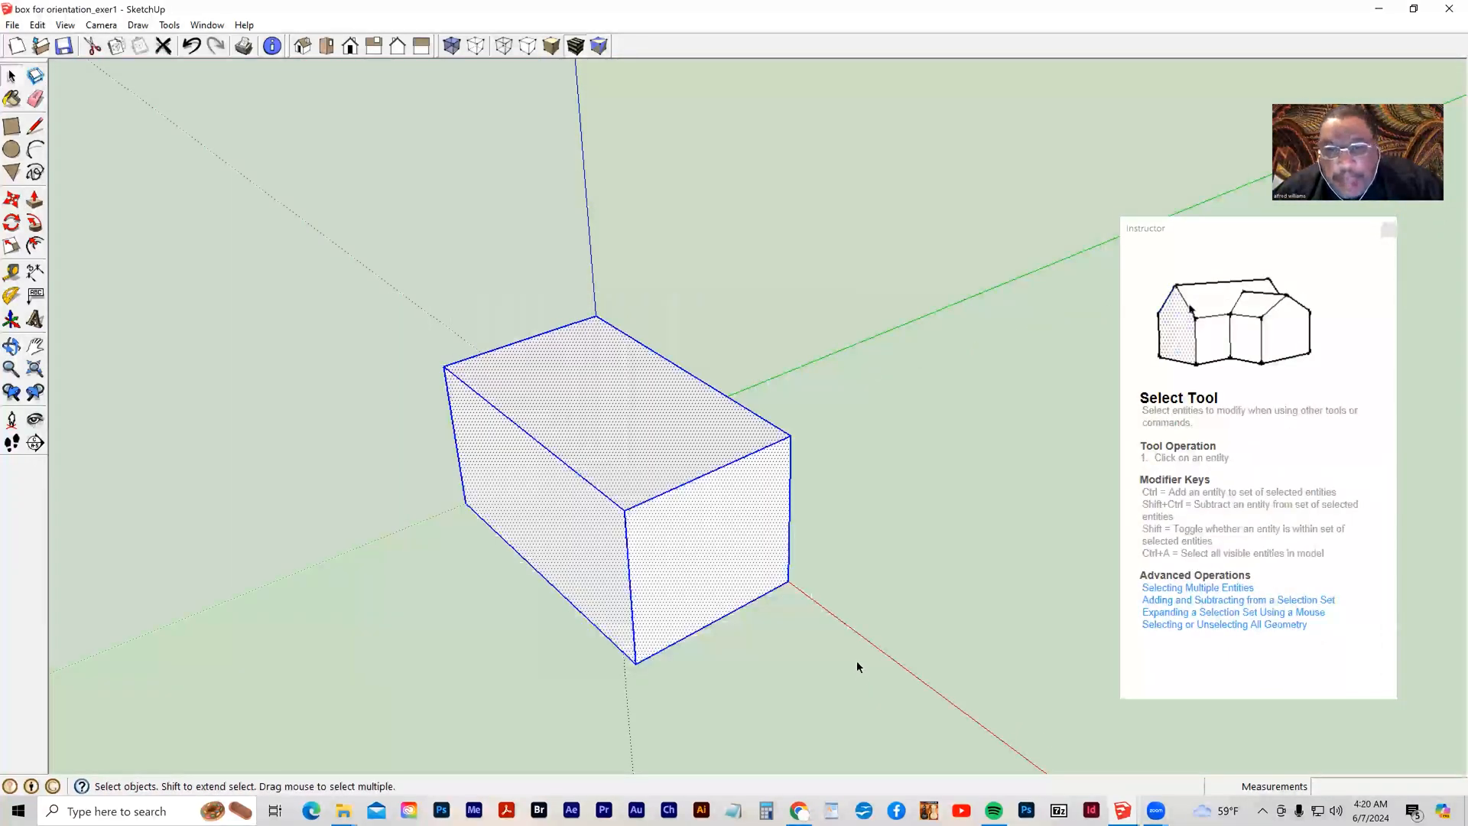
{"action": "key", "text": "Delete"}
{"action": "middle_click_drag", "start_coordinate": [808, 610], "coordinate": [540, 567]}
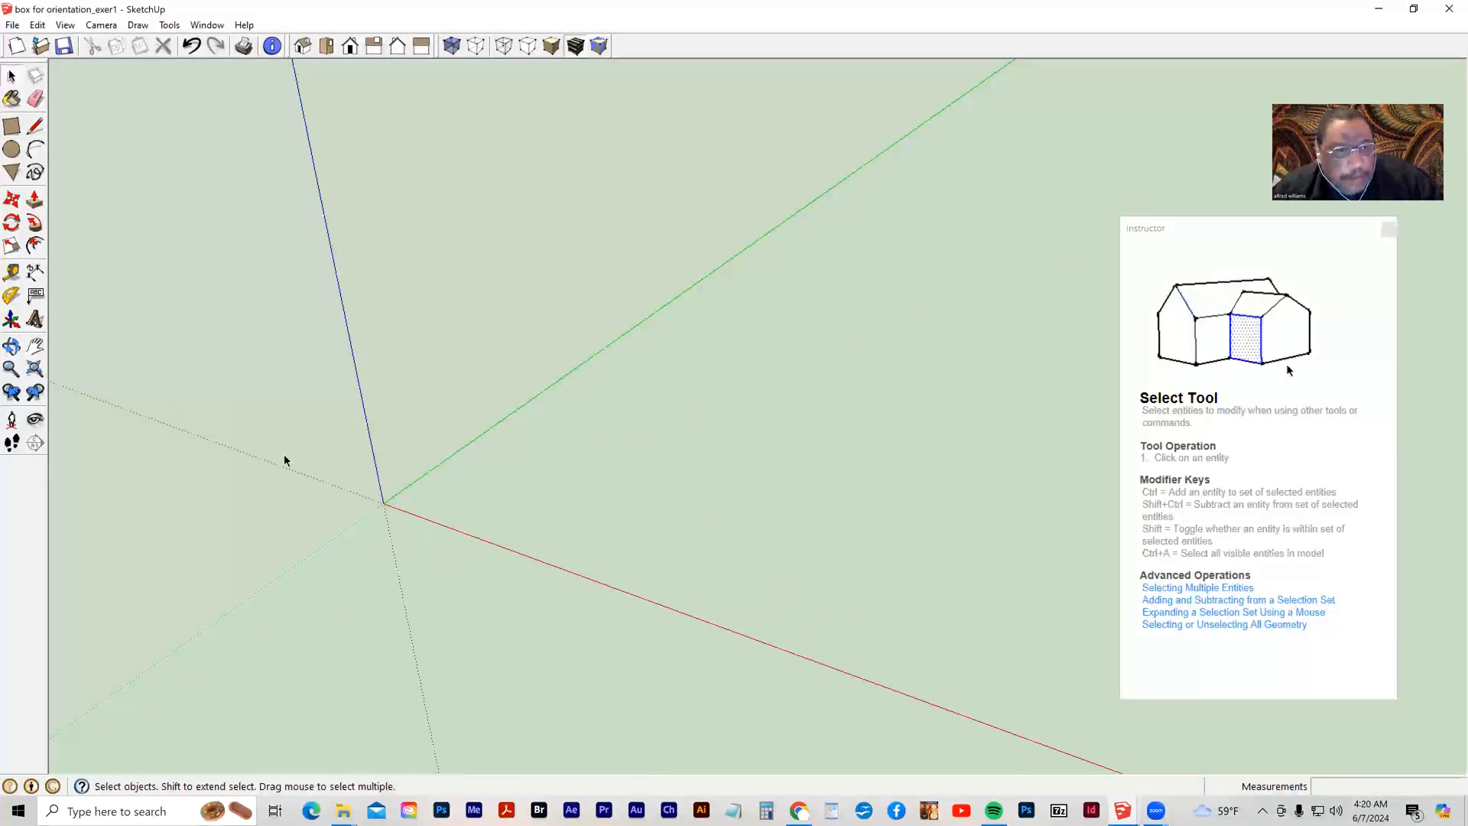
{"action": "mouse_move", "coordinate": [430, 533]}
{"action": "middle_mouse_down"}
{"action": "mouse_move", "coordinate": [502, 547]}
{"action": "mouse_move", "coordinate": [449, 550]}
{"action": "mouse_move", "coordinate": [416, 532]}
{"action": "middle_mouse_up"}
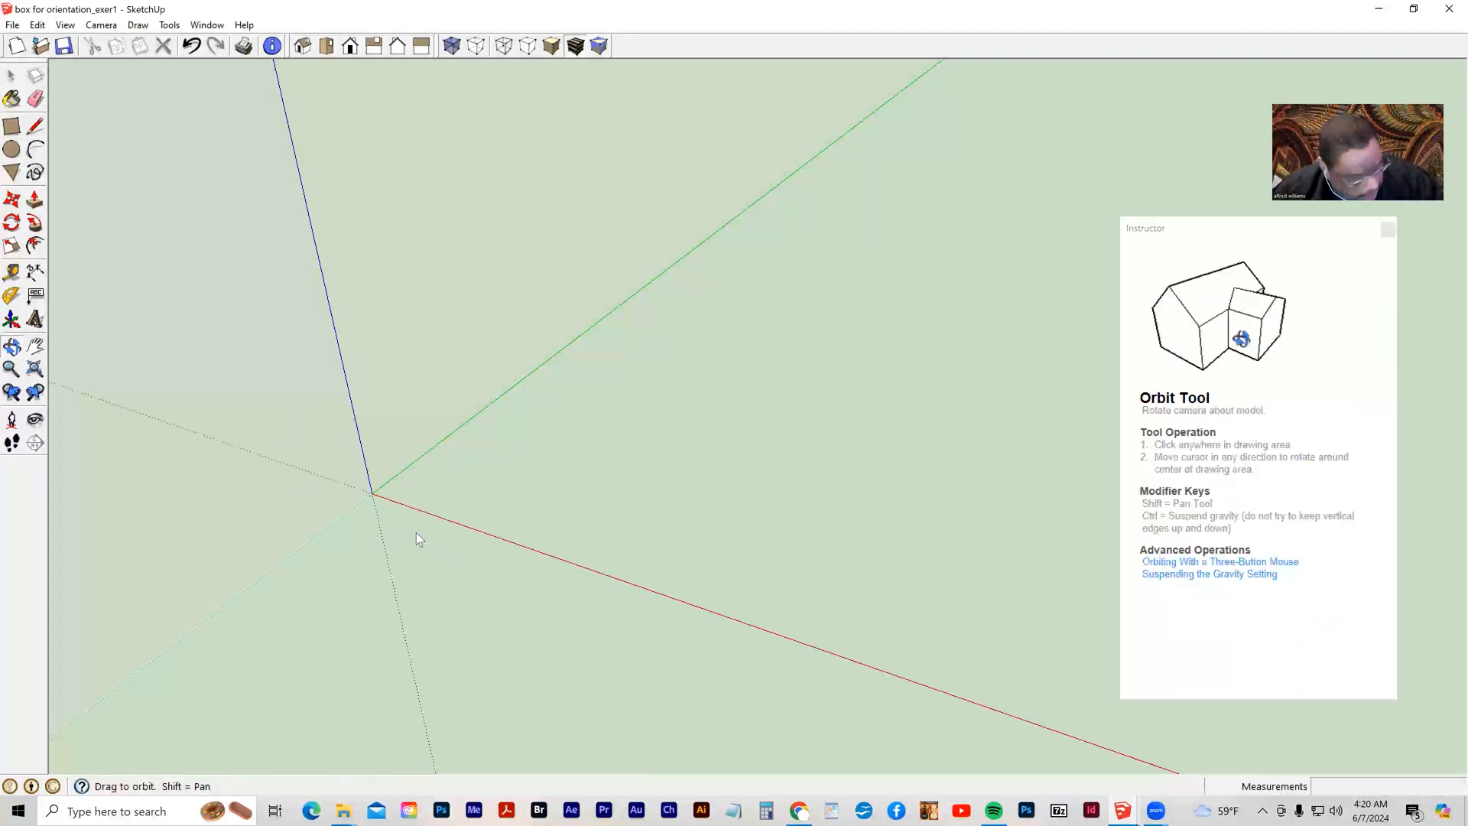
{"action": "middle_click_drag", "start_coordinate": [415, 532], "coordinate": [581, 503], "text": "shift"}
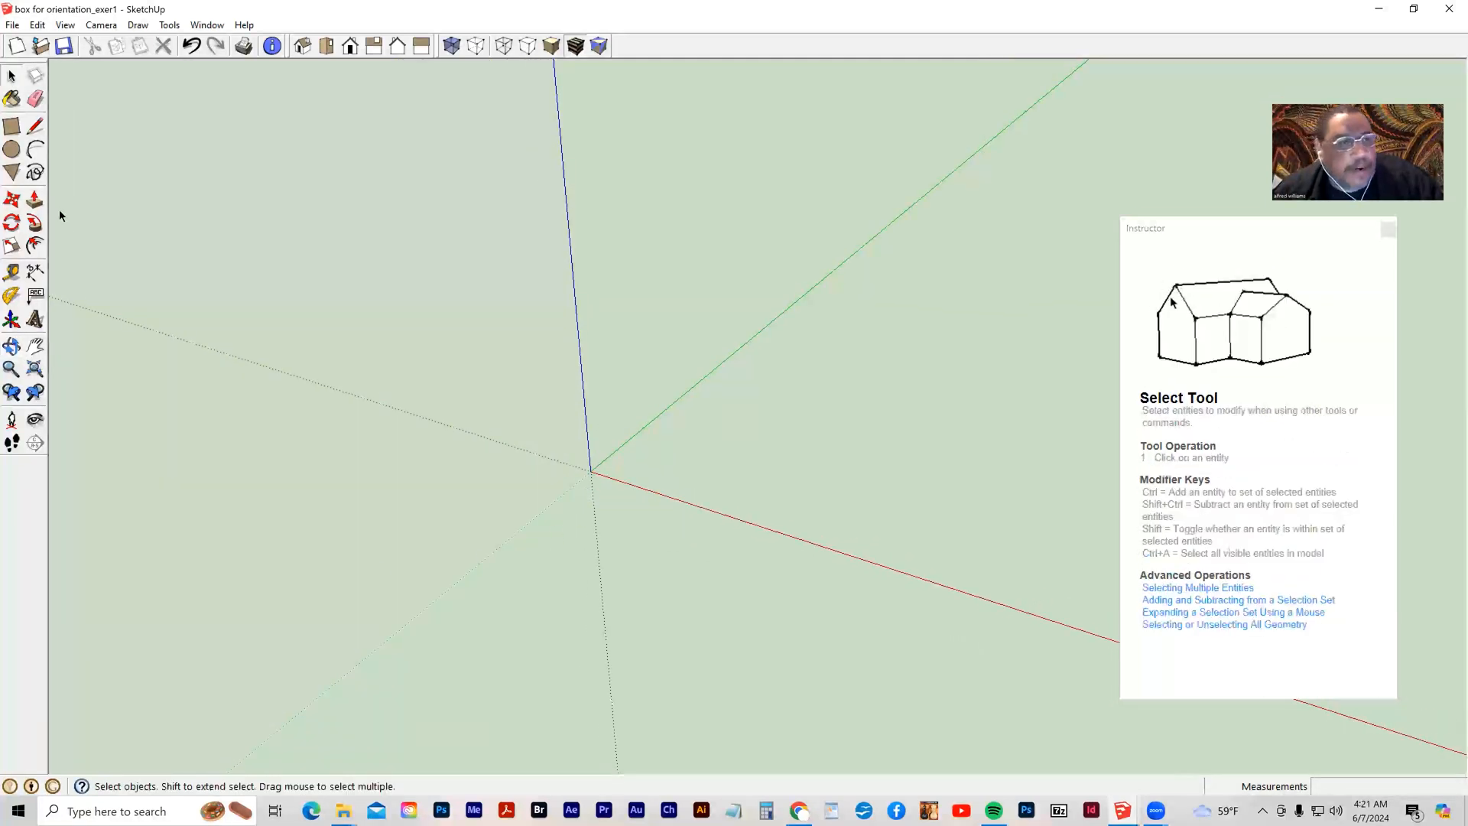
Draw a square with sides of about 3' 9" on the ground plane from the origin, between the red and green axes.
{"action": "left_click", "coordinate": [12, 127]}
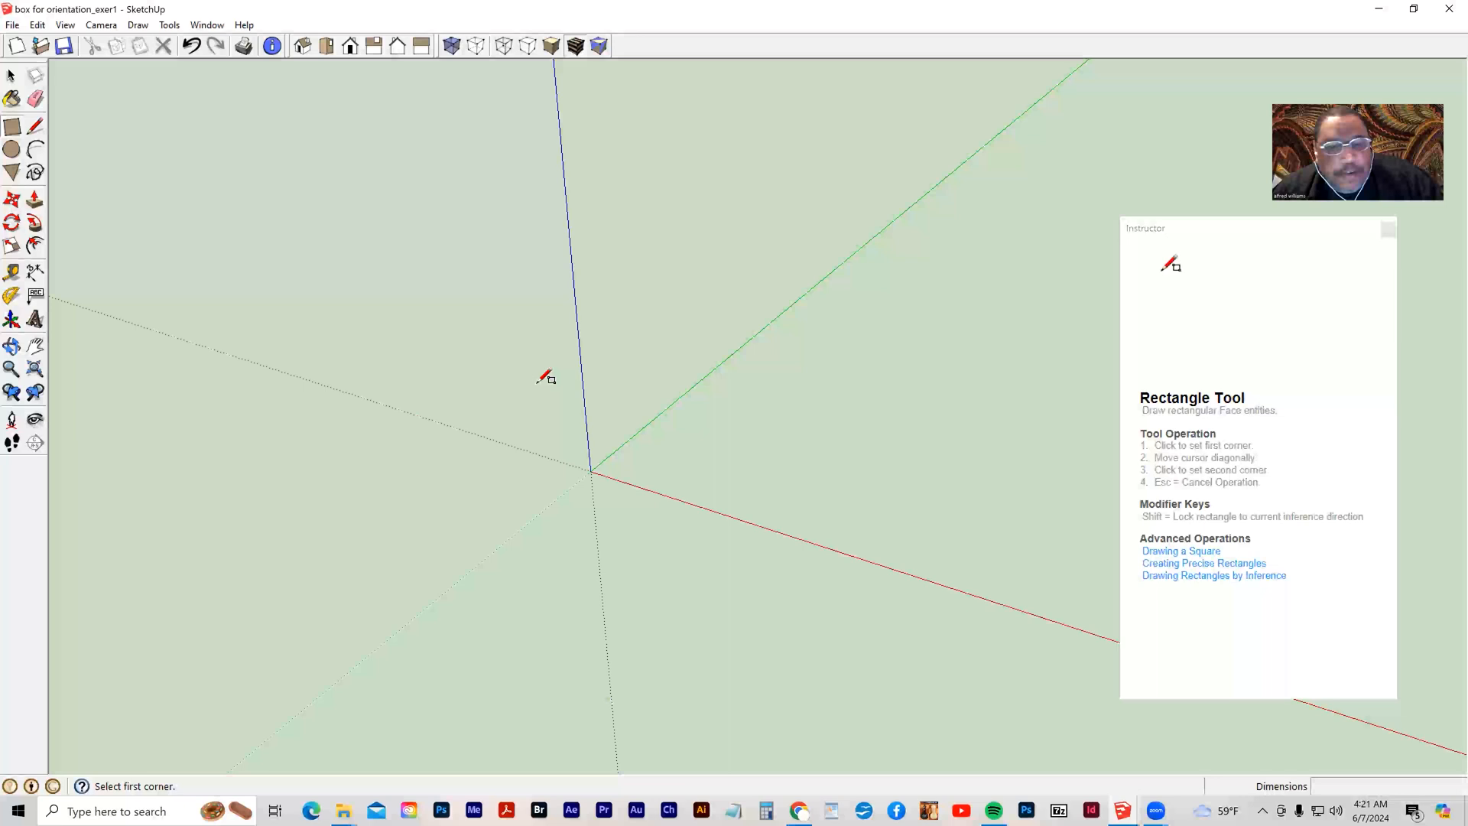
{"action": "left_click", "coordinate": [592, 469]}
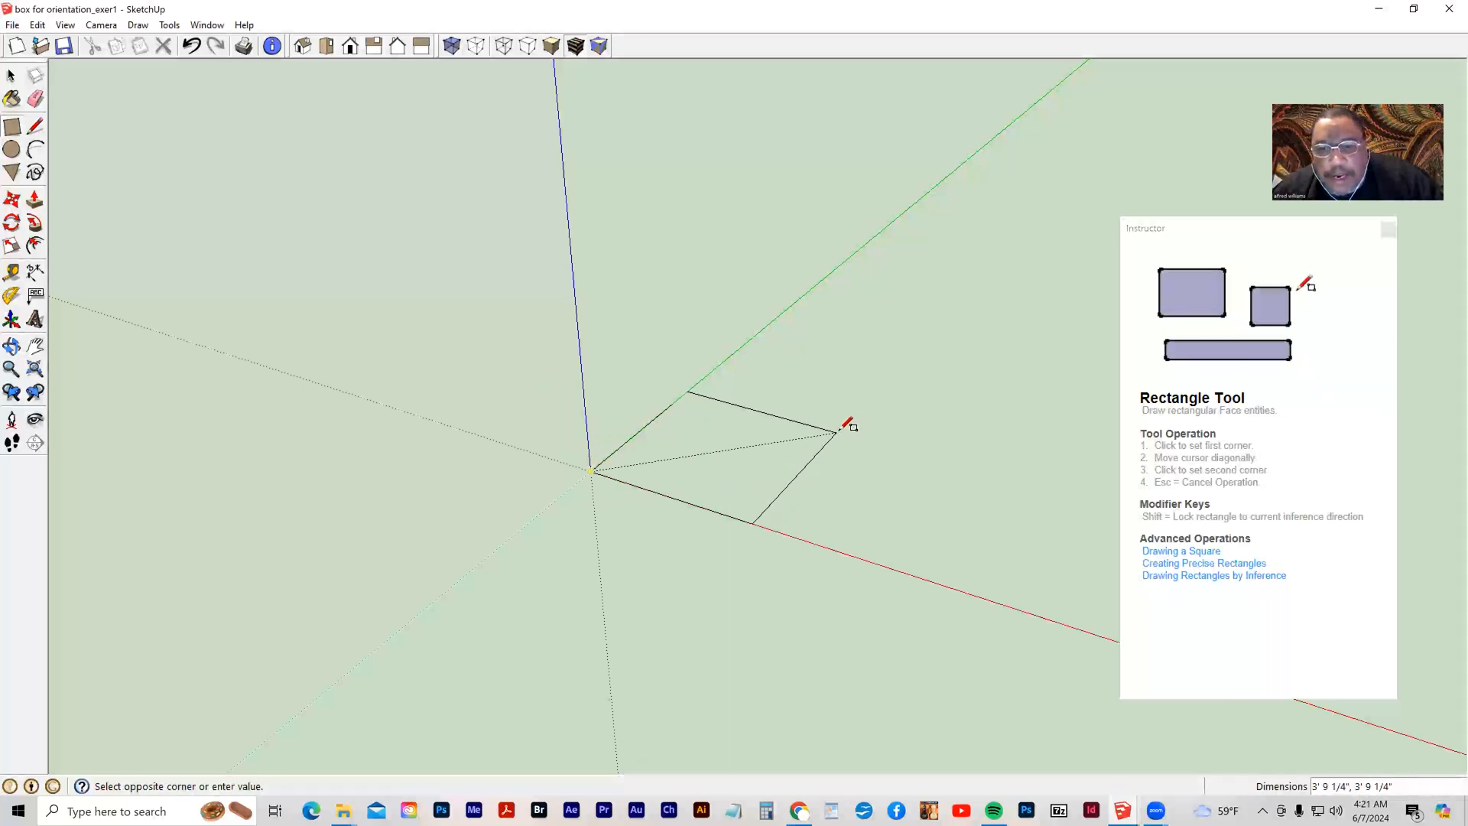
{"action": "left_click", "coordinate": [839, 431]}
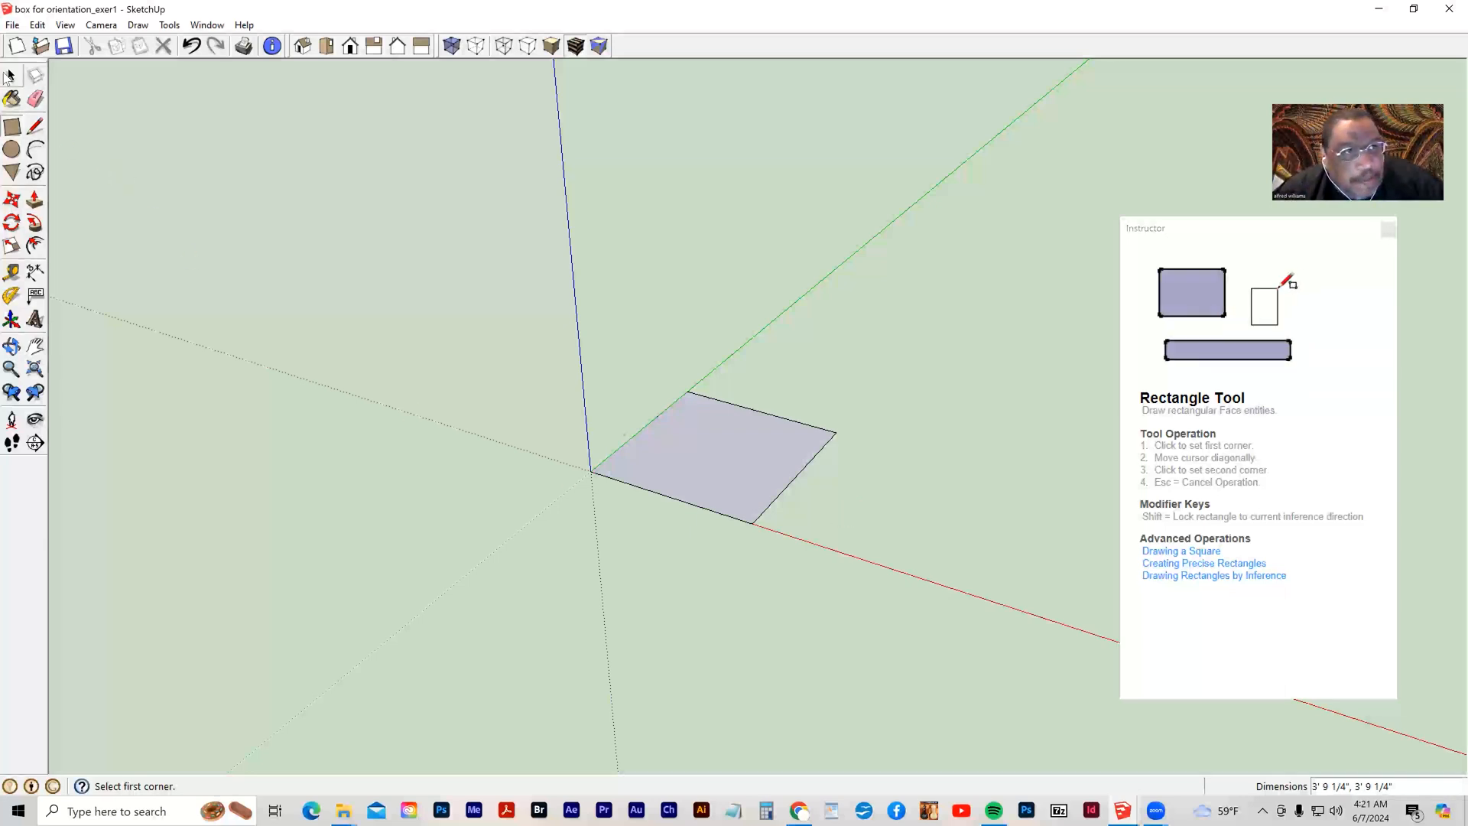
Delete the flat square together with its edges.
{"action": "left_click", "coordinate": [9, 75]}
{"action": "left_click_drag", "start_coordinate": [506, 342], "coordinate": [886, 593]}
{"action": "key", "text": "Delete"}
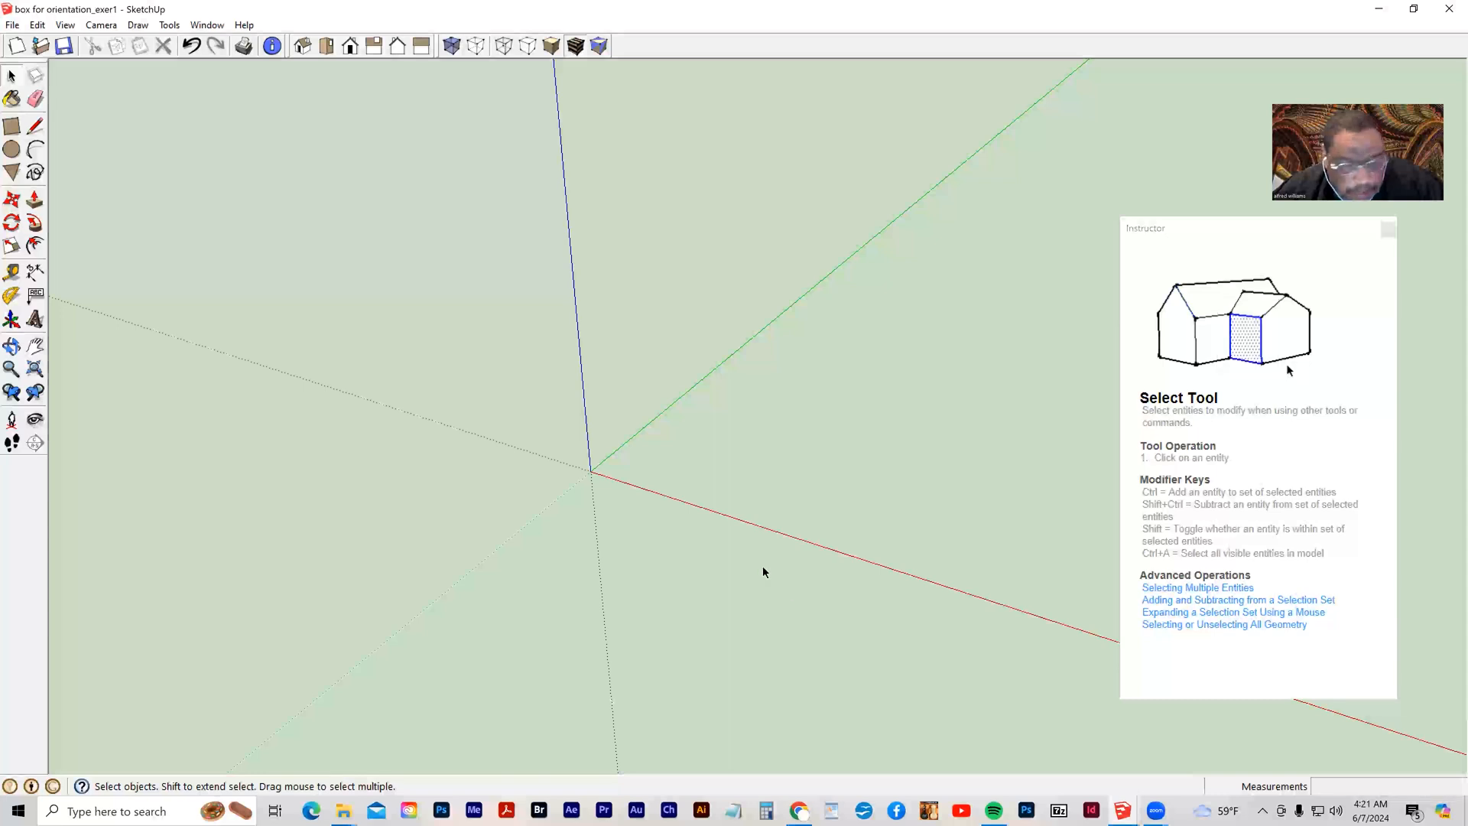
Draw a square with sides of about 3' 3" on the ground plane, starting at the origin.
{"action": "left_click", "coordinate": [11, 126]}
{"action": "left_click", "coordinate": [592, 469]}
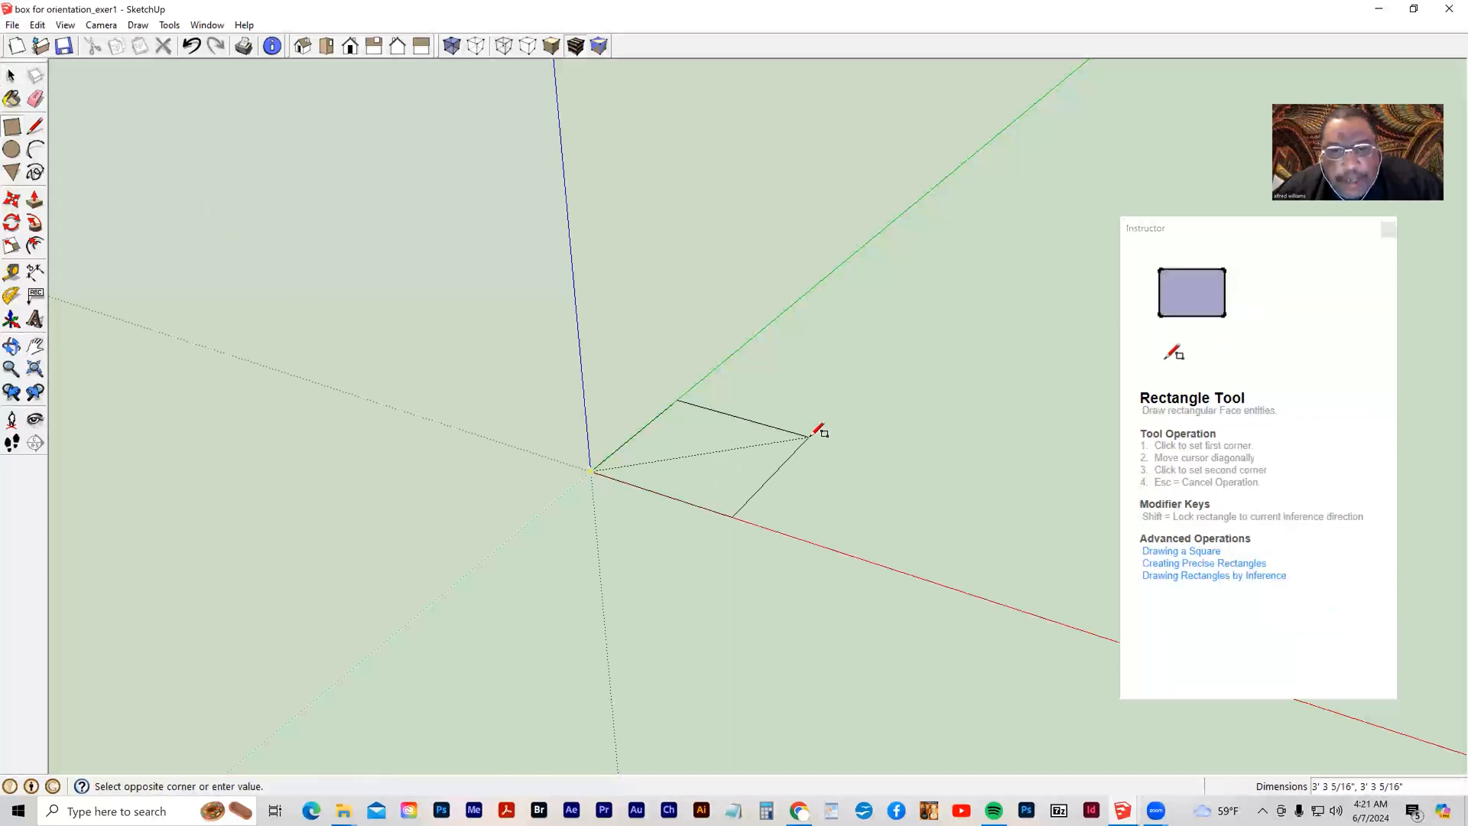
{"action": "left_click", "coordinate": [808, 438]}
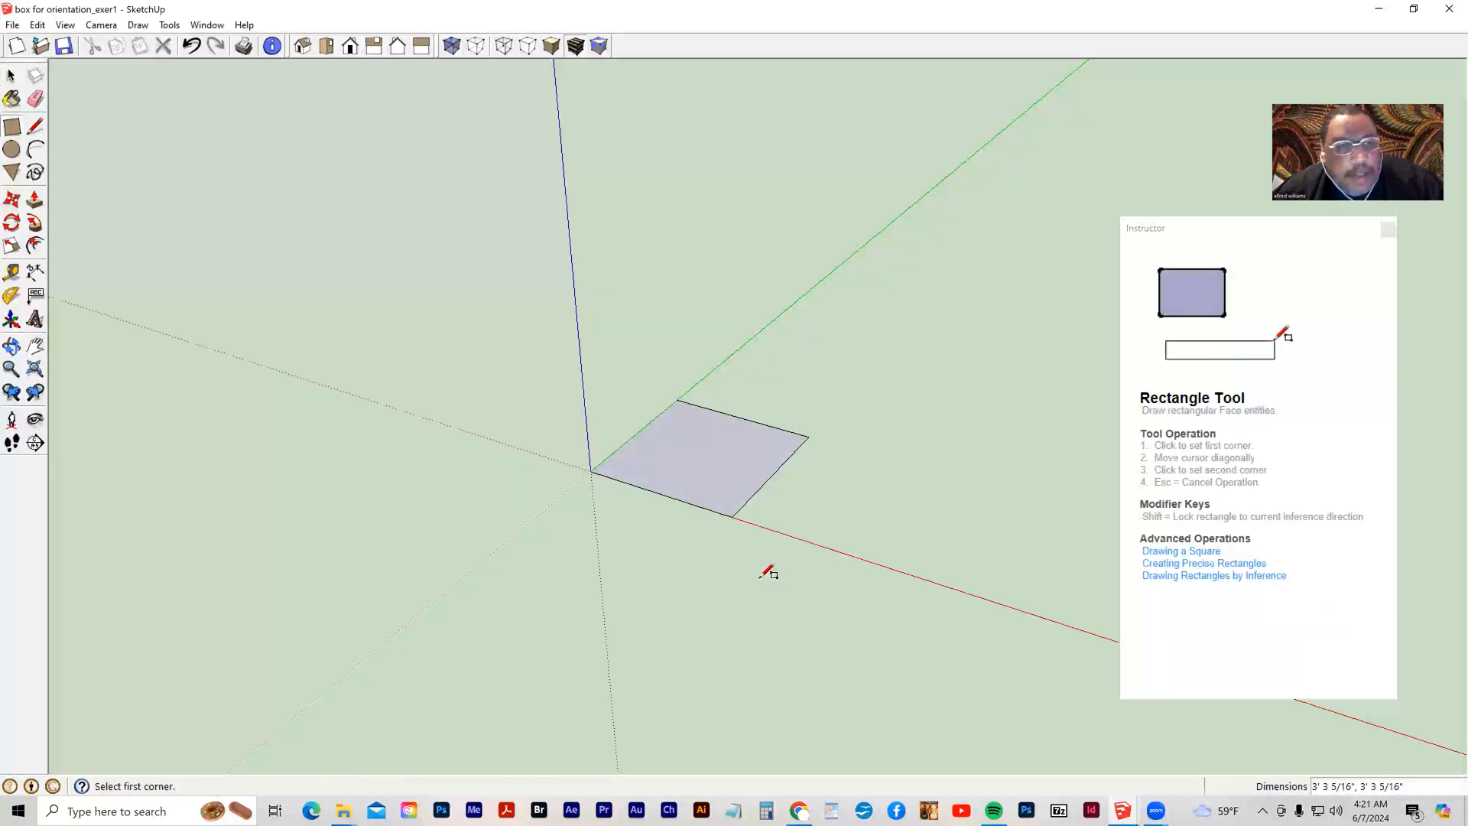
Push/Pull the square upward about 3' 2" into a cube.
{"action": "left_click", "coordinate": [35, 200]}
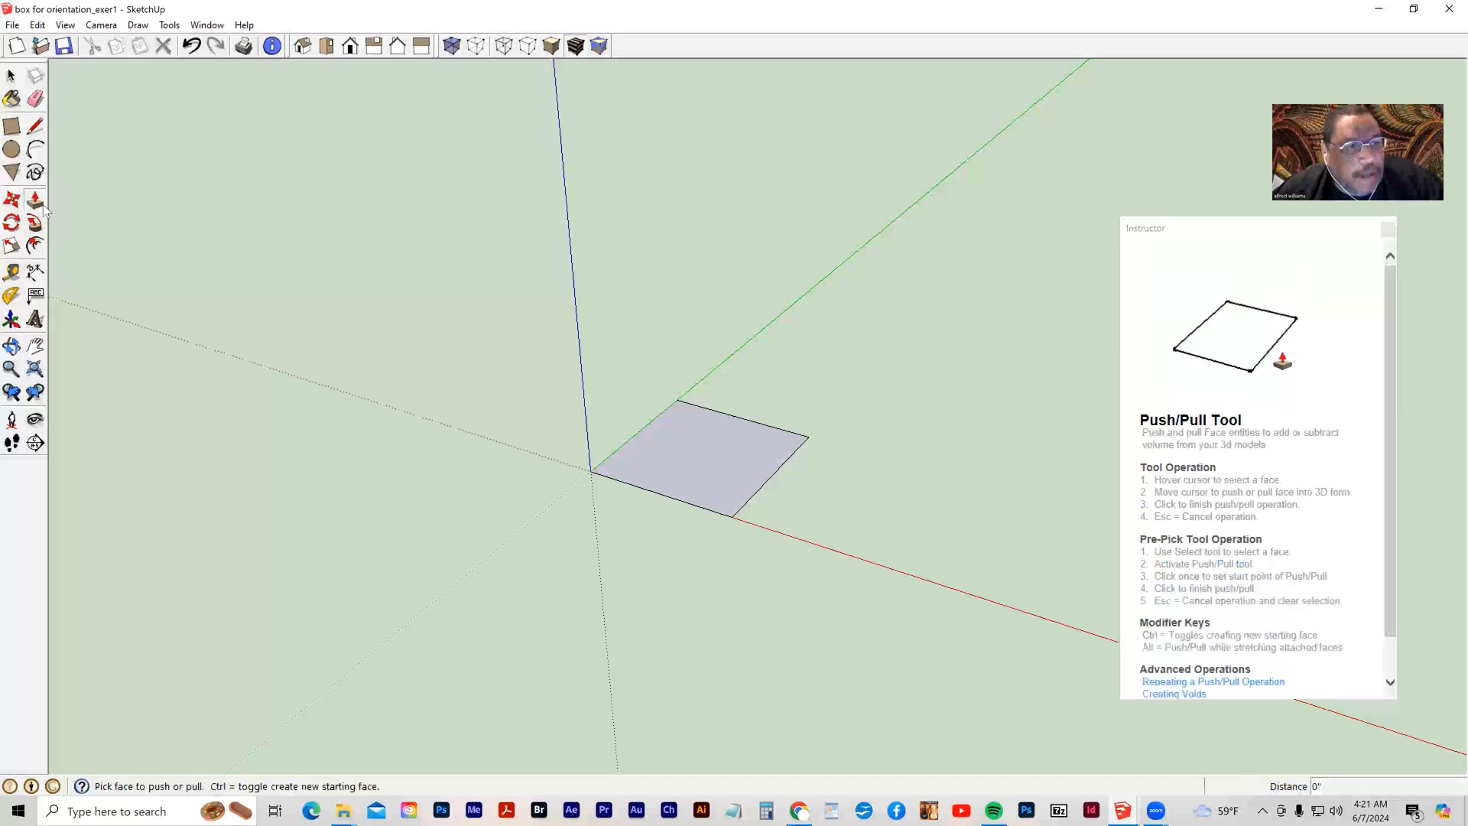
{"action": "left_click", "coordinate": [698, 482]}
{"action": "left_click", "coordinate": [688, 338]}
{"action": "key", "text": "o"}
{"action": "left_click_drag", "start_coordinate": [688, 473], "coordinate": [705, 528]}
{"action": "key", "text": "p"}
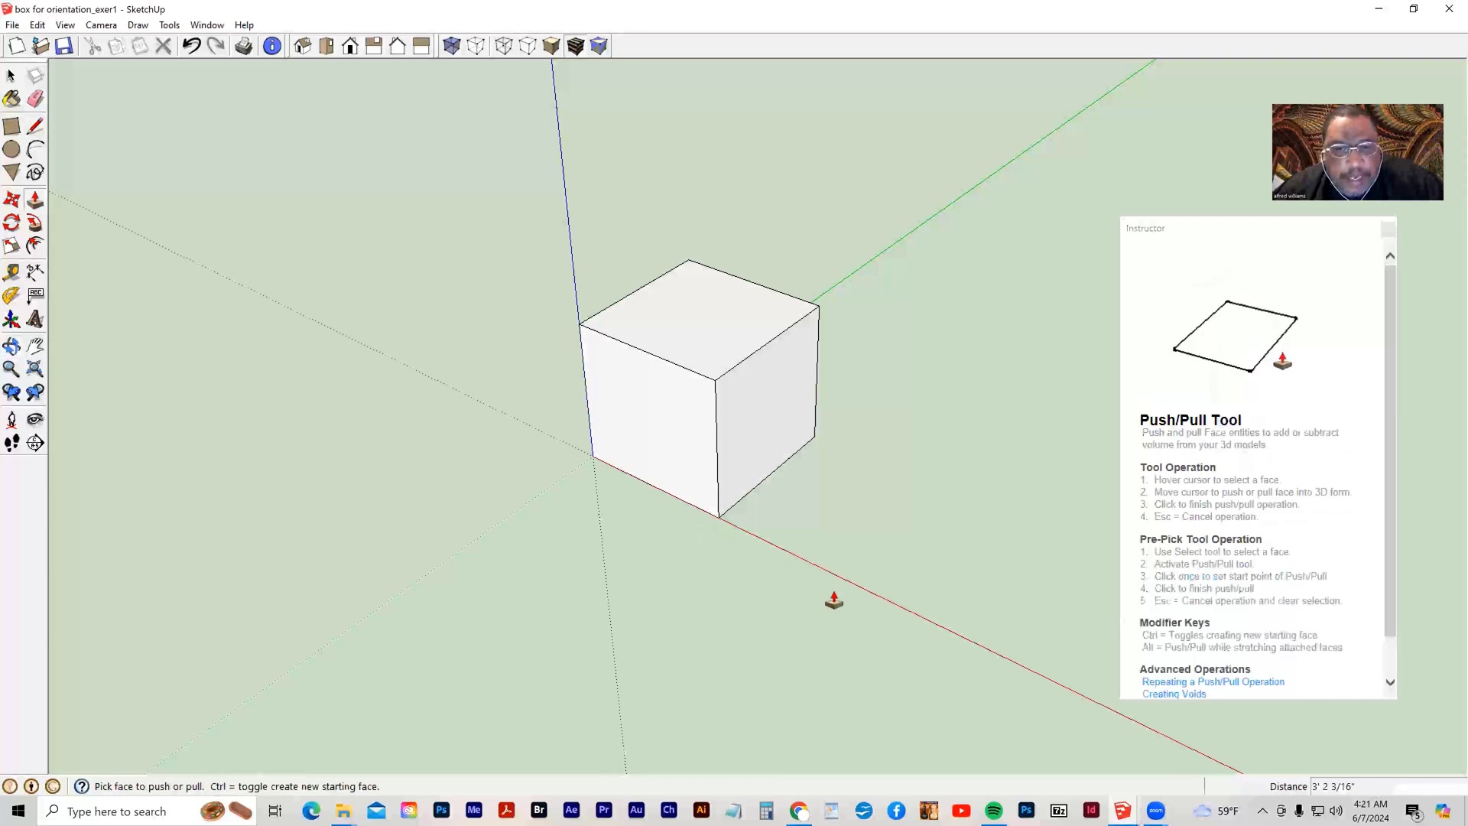
Reshape the cube with Push/Pull: extend its two visible side faces outward and lower the top face about 10".
{"action": "left_click", "coordinate": [757, 419]}
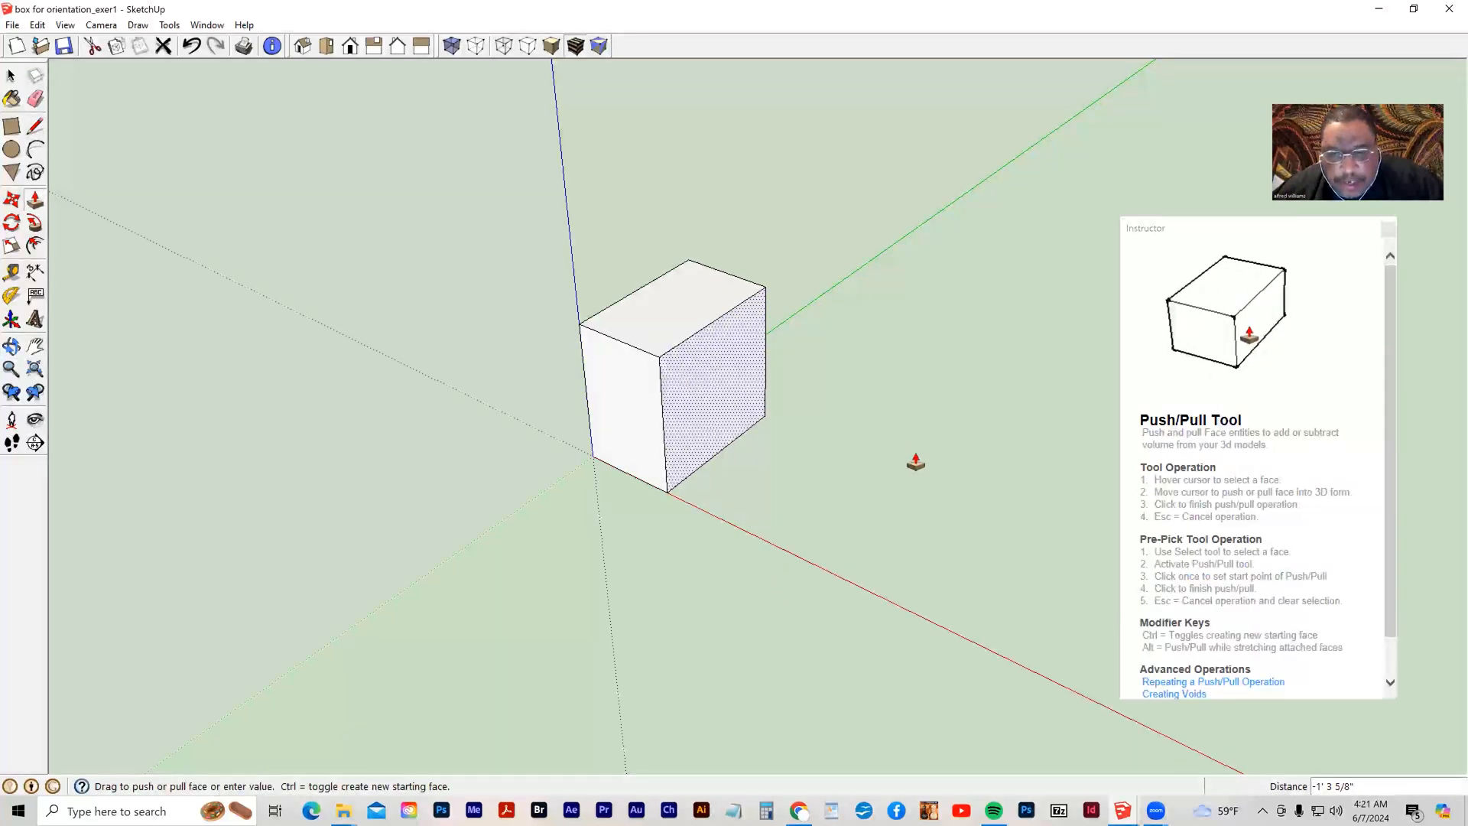
{"action": "left_click", "coordinate": [770, 442]}
{"action": "left_click", "coordinate": [708, 445]}
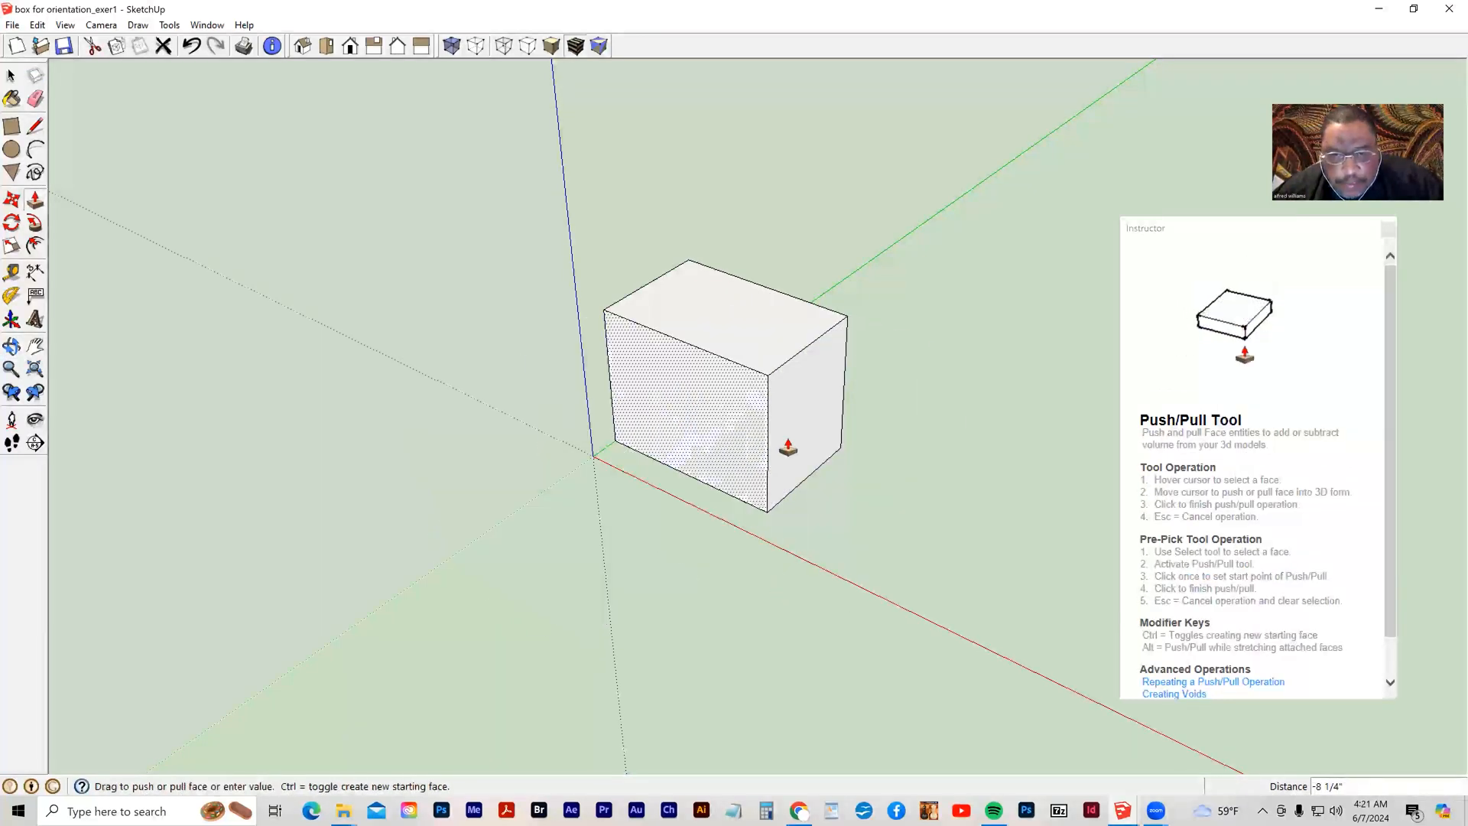
{"action": "left_click", "coordinate": [724, 535]}
{"action": "left_click", "coordinate": [728, 399]}
{"action": "left_click", "coordinate": [721, 450]}
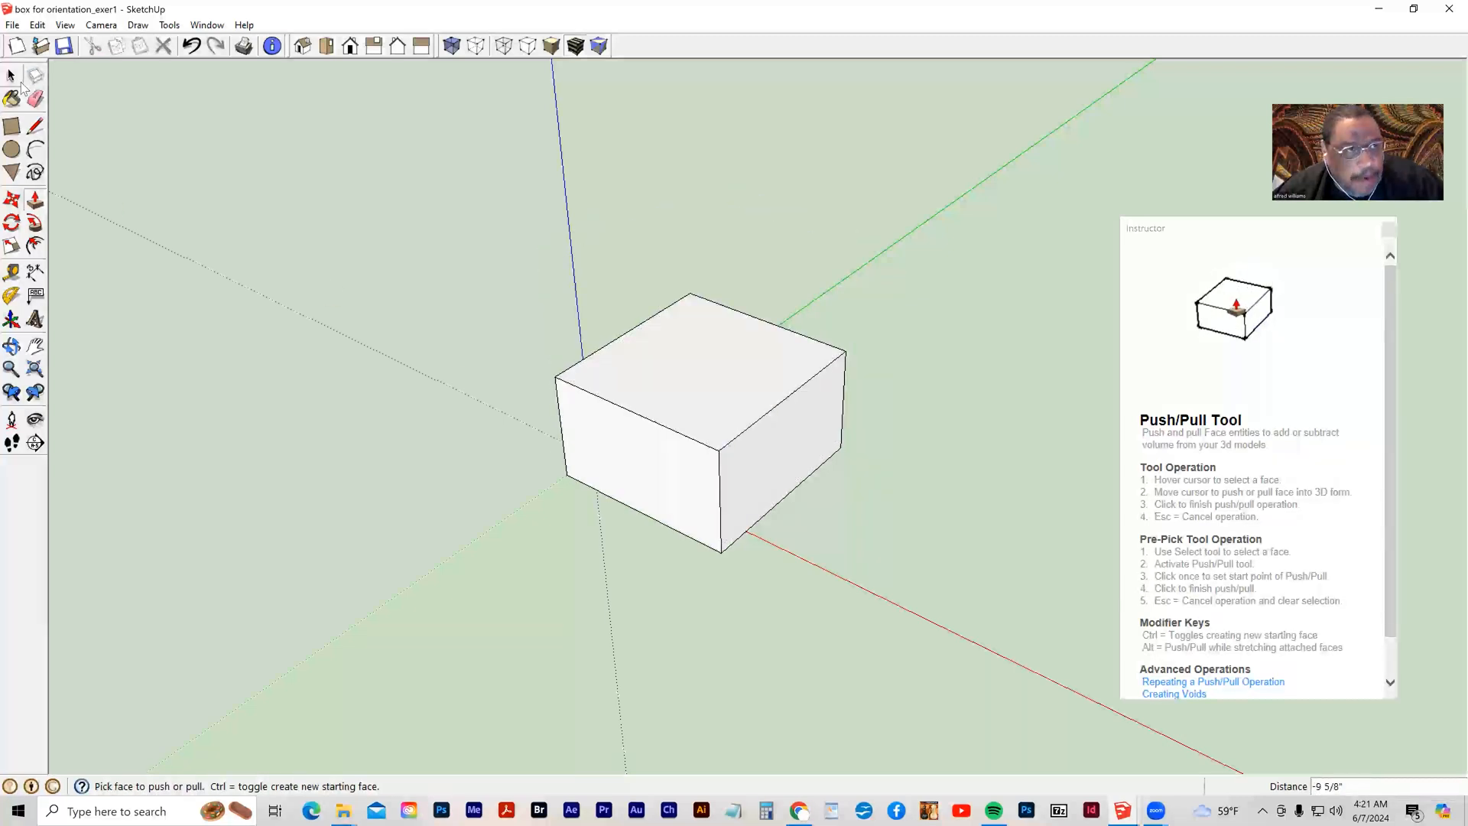
Delete the entire reshaped box.
{"action": "left_click", "coordinate": [11, 75]}
{"action": "left_click_drag", "start_coordinate": [336, 219], "coordinate": [894, 606]}
{"action": "key", "text": "Delete"}
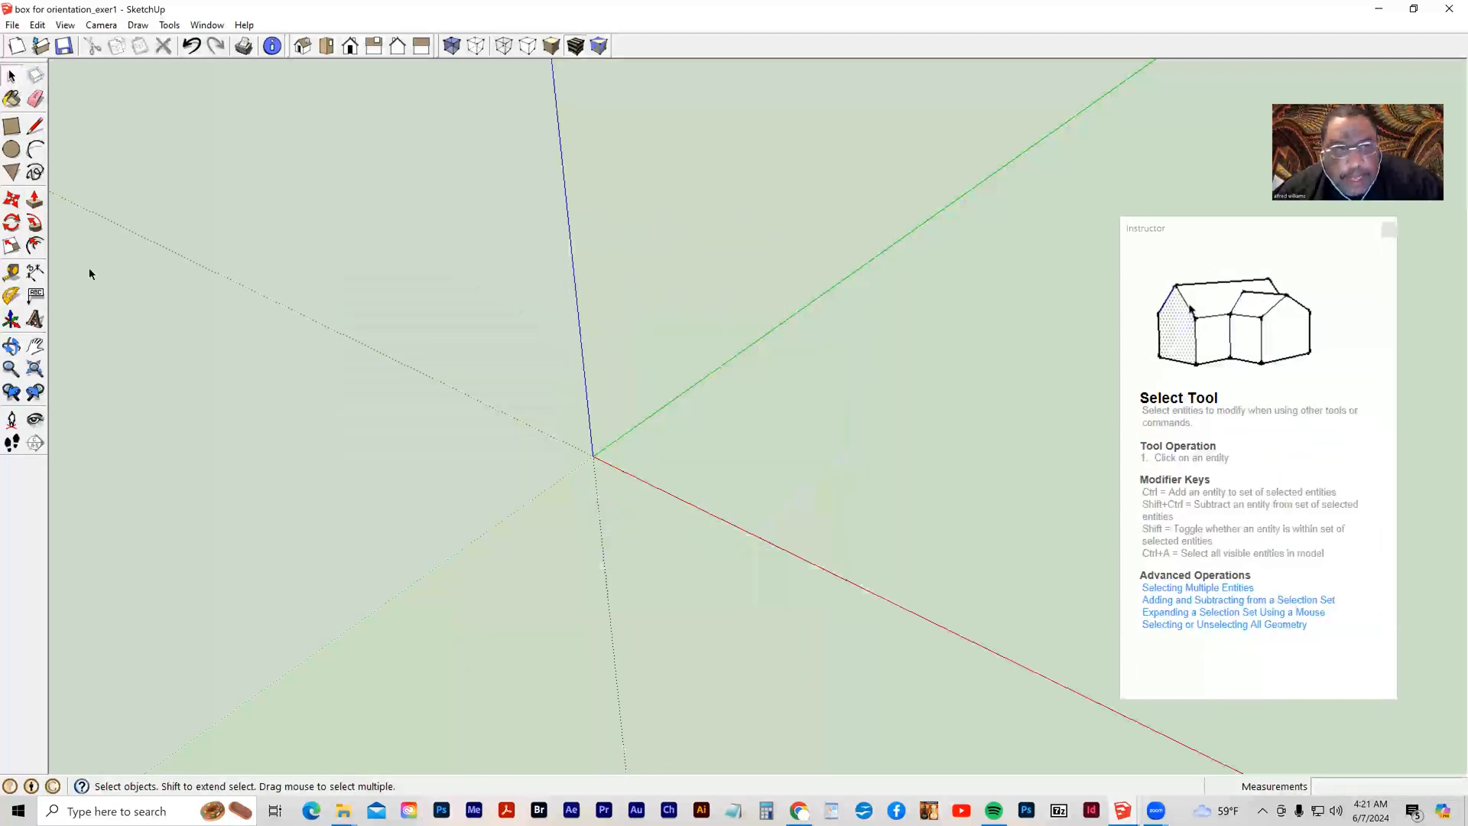
Draw a 24-sided circle centred on the origin with a radius of about 2' 4" on the ground plane.
{"action": "left_click", "coordinate": [12, 149]}
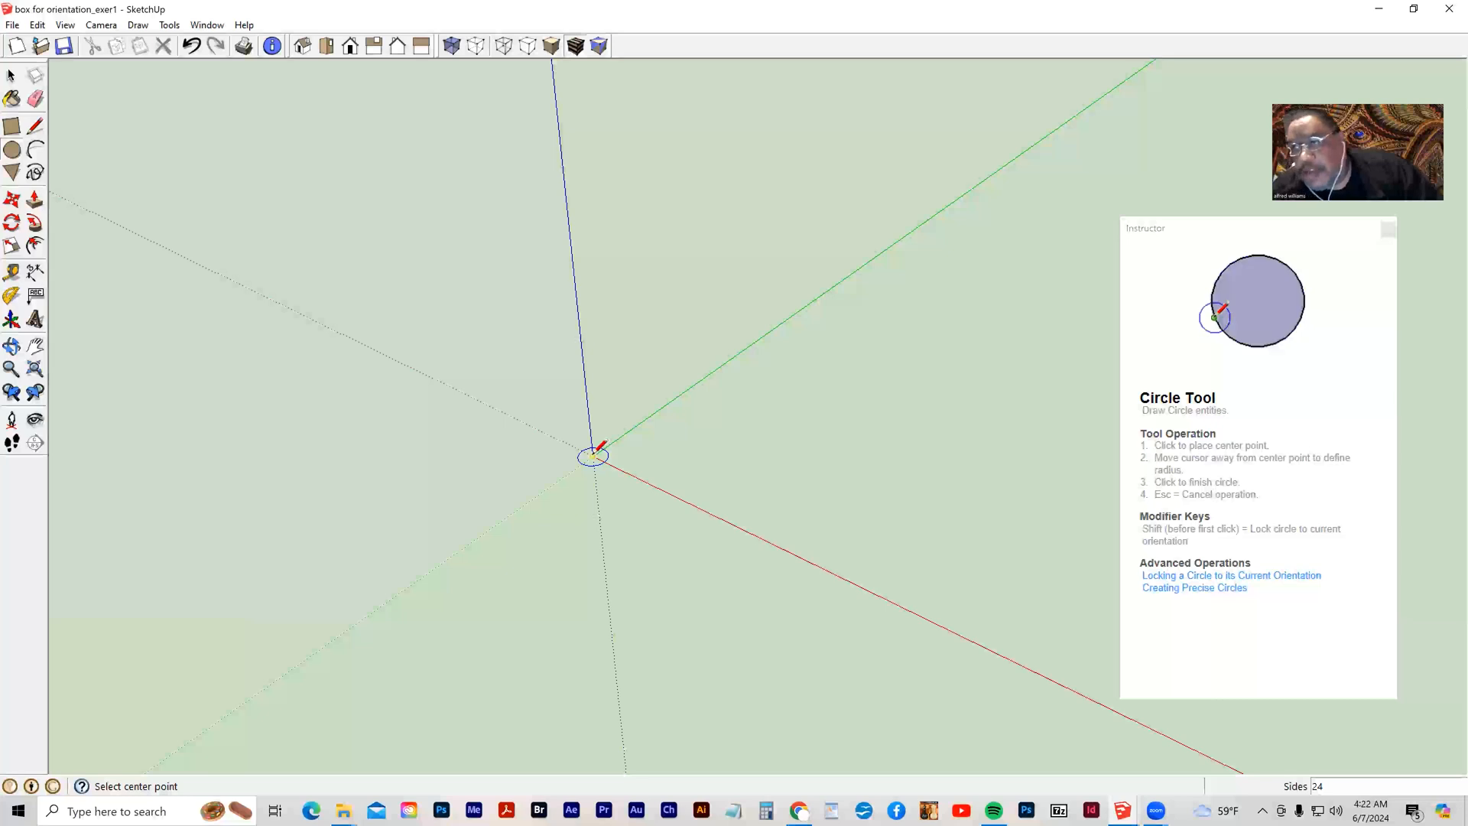
{"action": "left_click", "coordinate": [592, 457]}
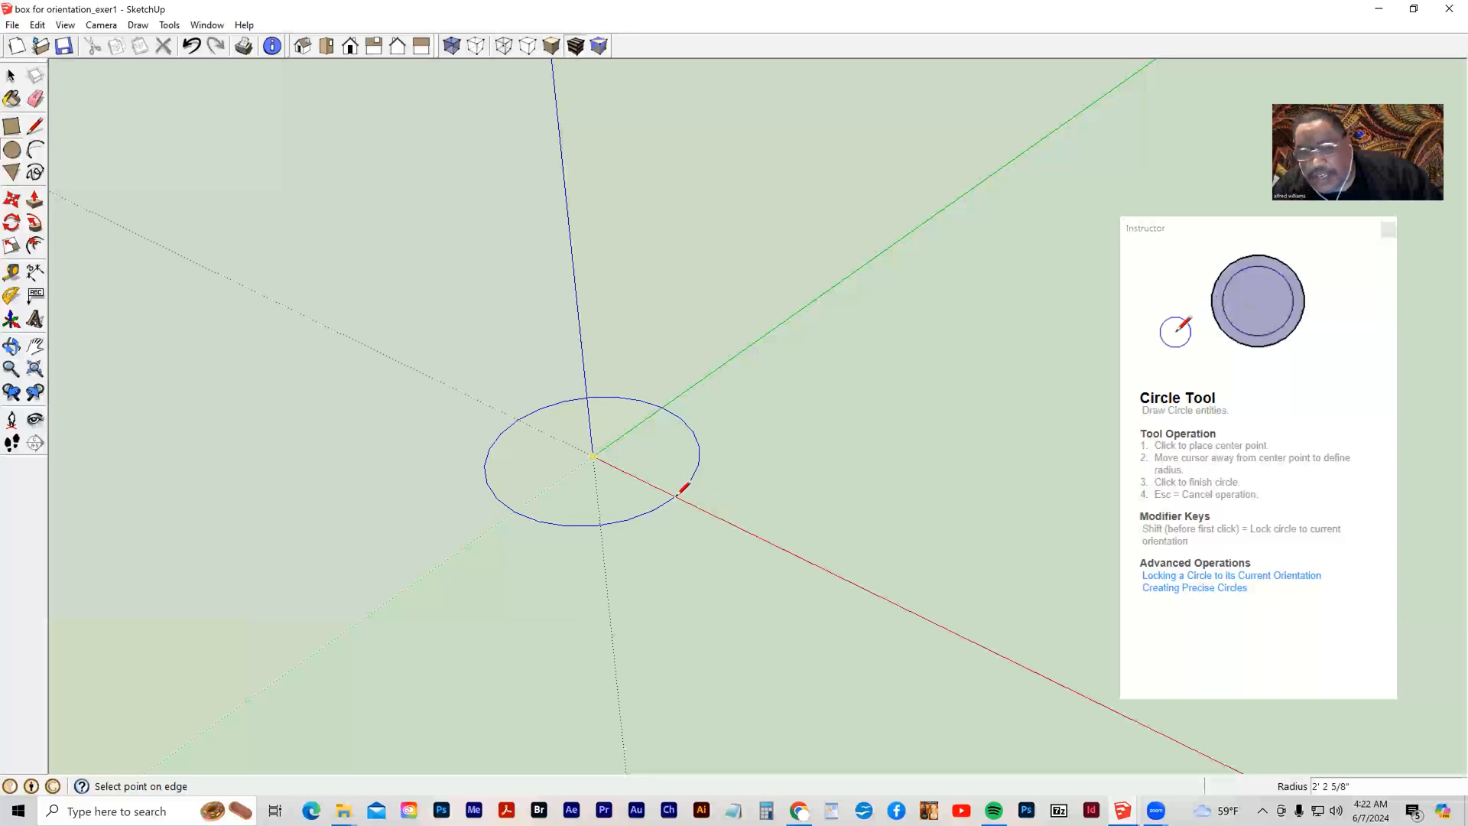
{"action": "left_click", "coordinate": [685, 490]}
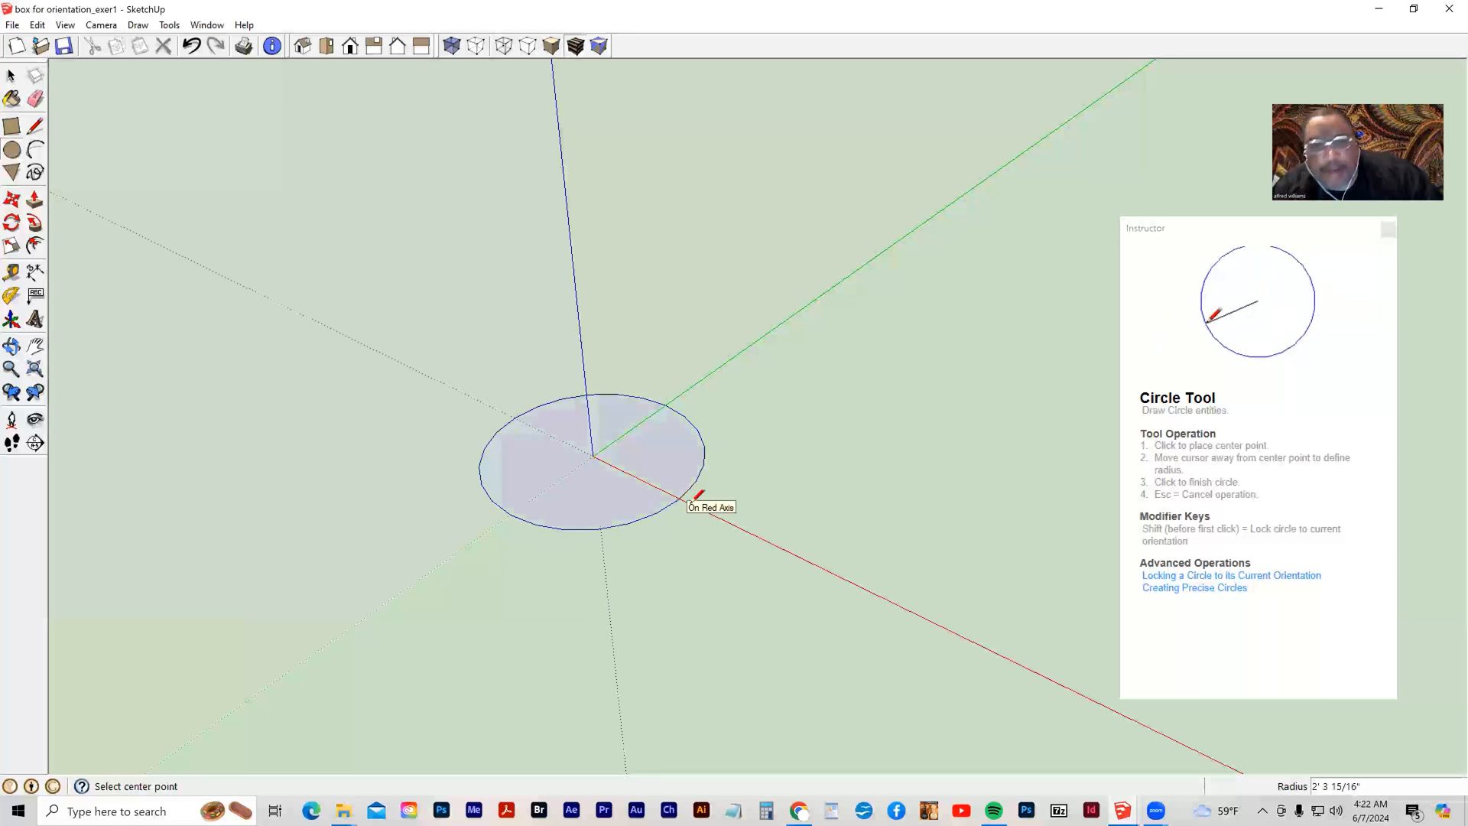
{"action": "key", "text": "o"}
{"action": "left_click_drag", "start_coordinate": [652, 672], "coordinate": [638, 579]}
{"action": "key", "text": "c"}
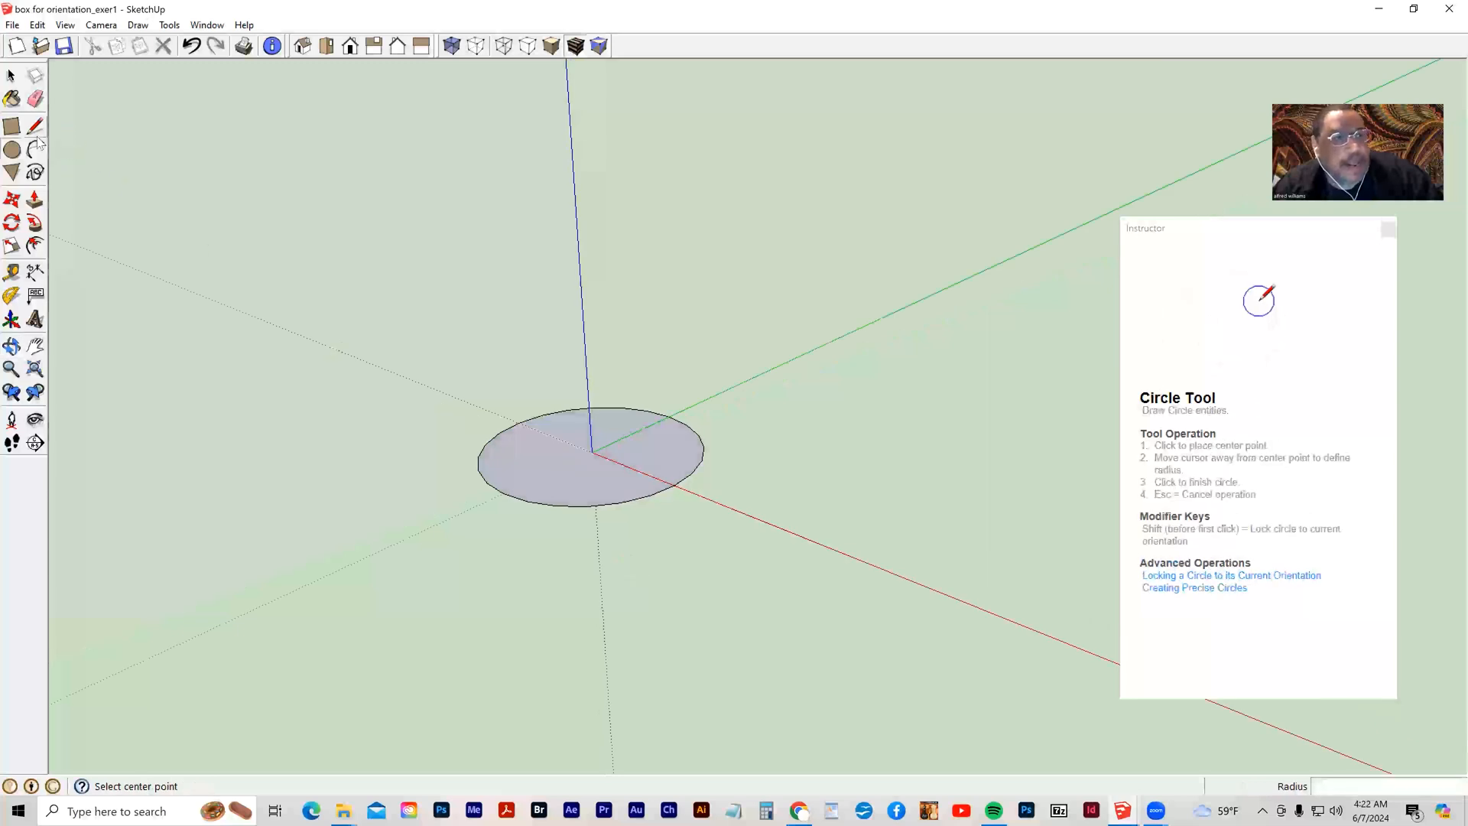
Push/Pull the circle upward into a cylinder and orbit around it.
{"action": "left_click", "coordinate": [36, 201]}
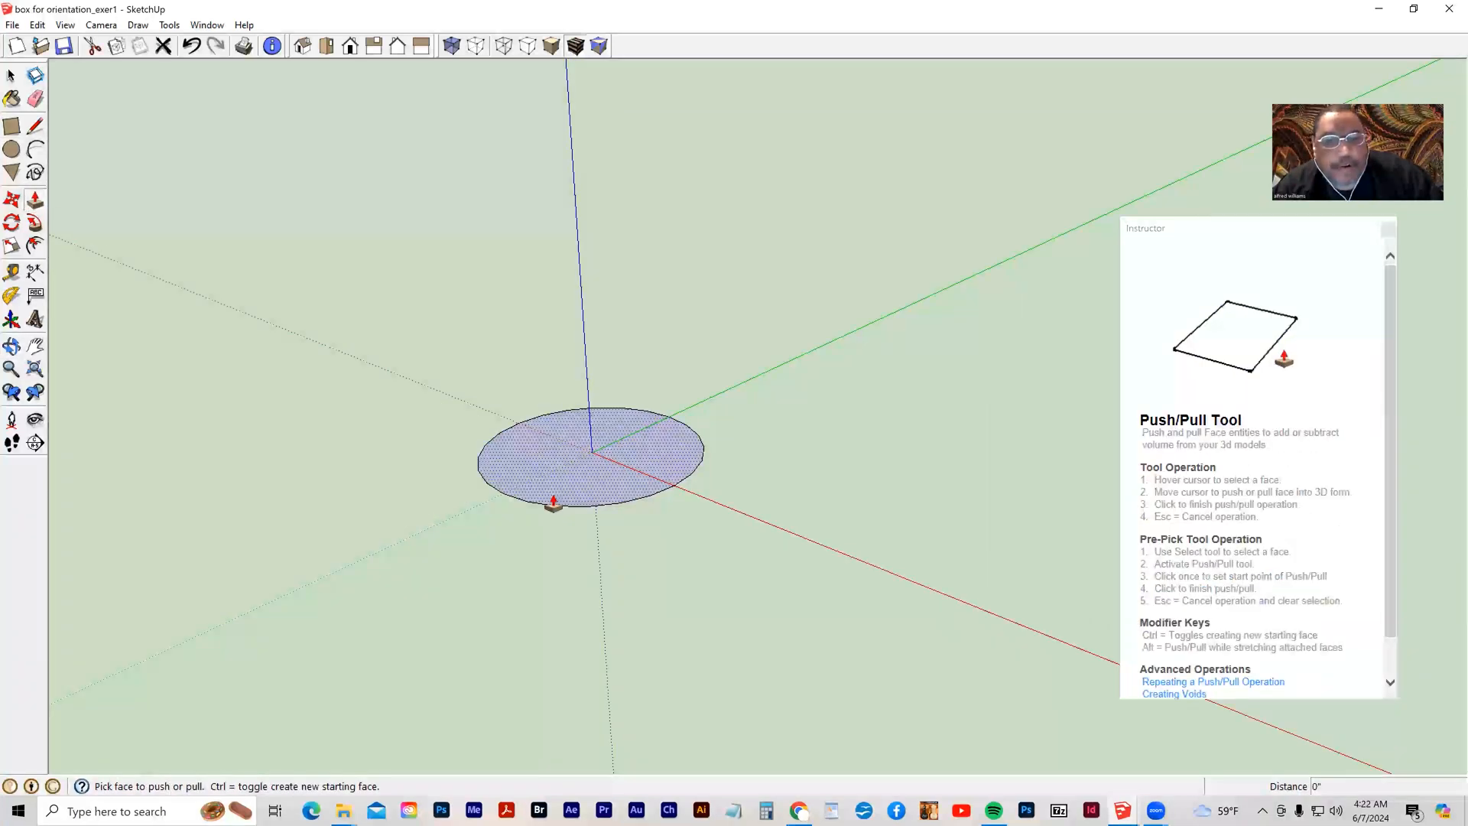
{"action": "left_click", "coordinate": [550, 498]}
{"action": "left_click", "coordinate": [524, 315]}
{"action": "middle_click_drag", "start_coordinate": [525, 315], "coordinate": [420, 558]}
{"action": "middle_click_drag", "start_coordinate": [507, 500], "coordinate": [460, 424]}
Delete only the cylinder's curved side surface.
{"action": "left_click", "coordinate": [12, 77]}
{"action": "left_click", "coordinate": [584, 382]}
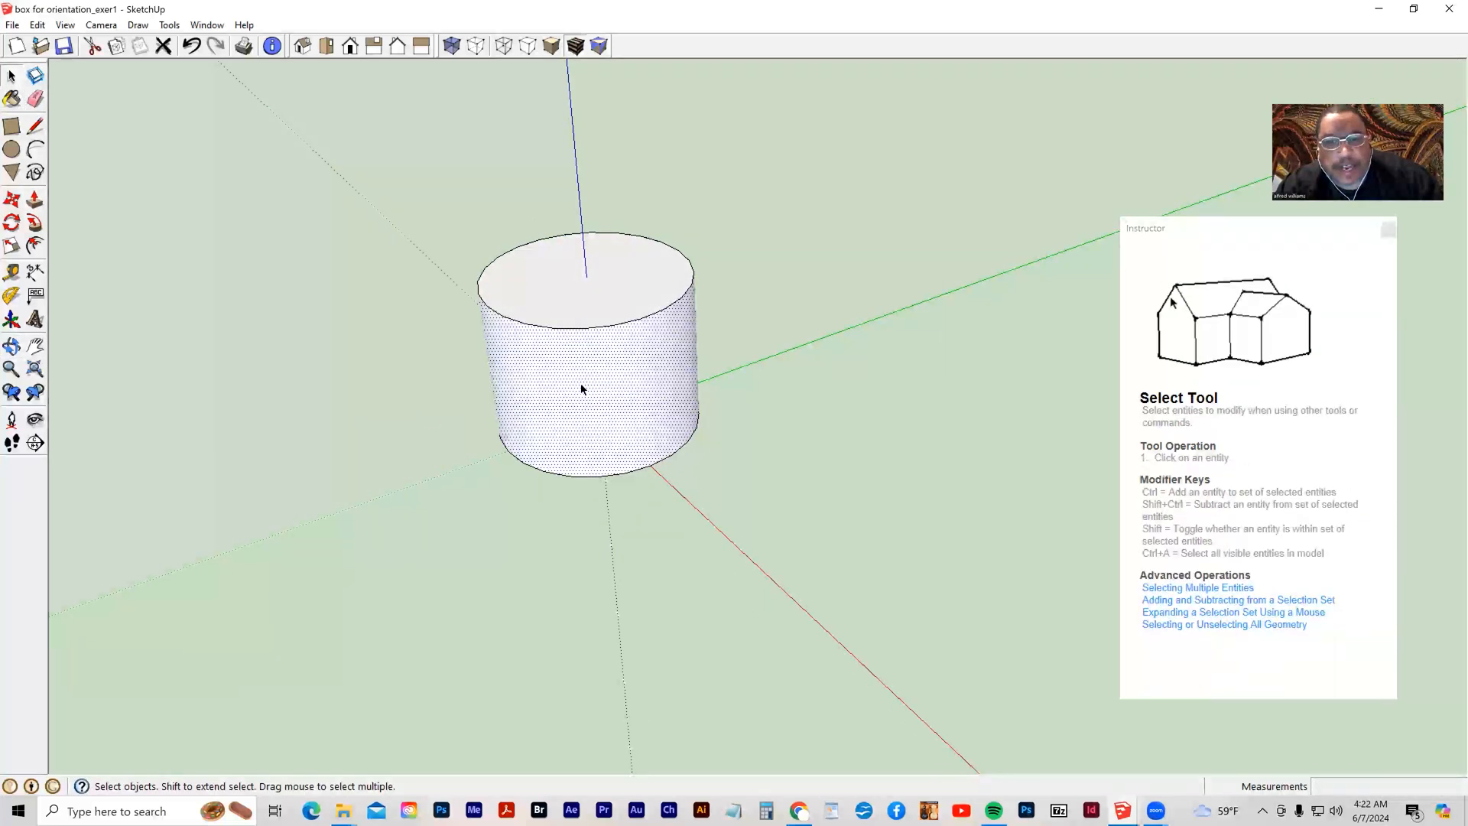
{"action": "key", "text": "Delete"}
Delete the two remaining circular faces together.
{"action": "middle_click_drag", "start_coordinate": [454, 544], "coordinate": [558, 546]}
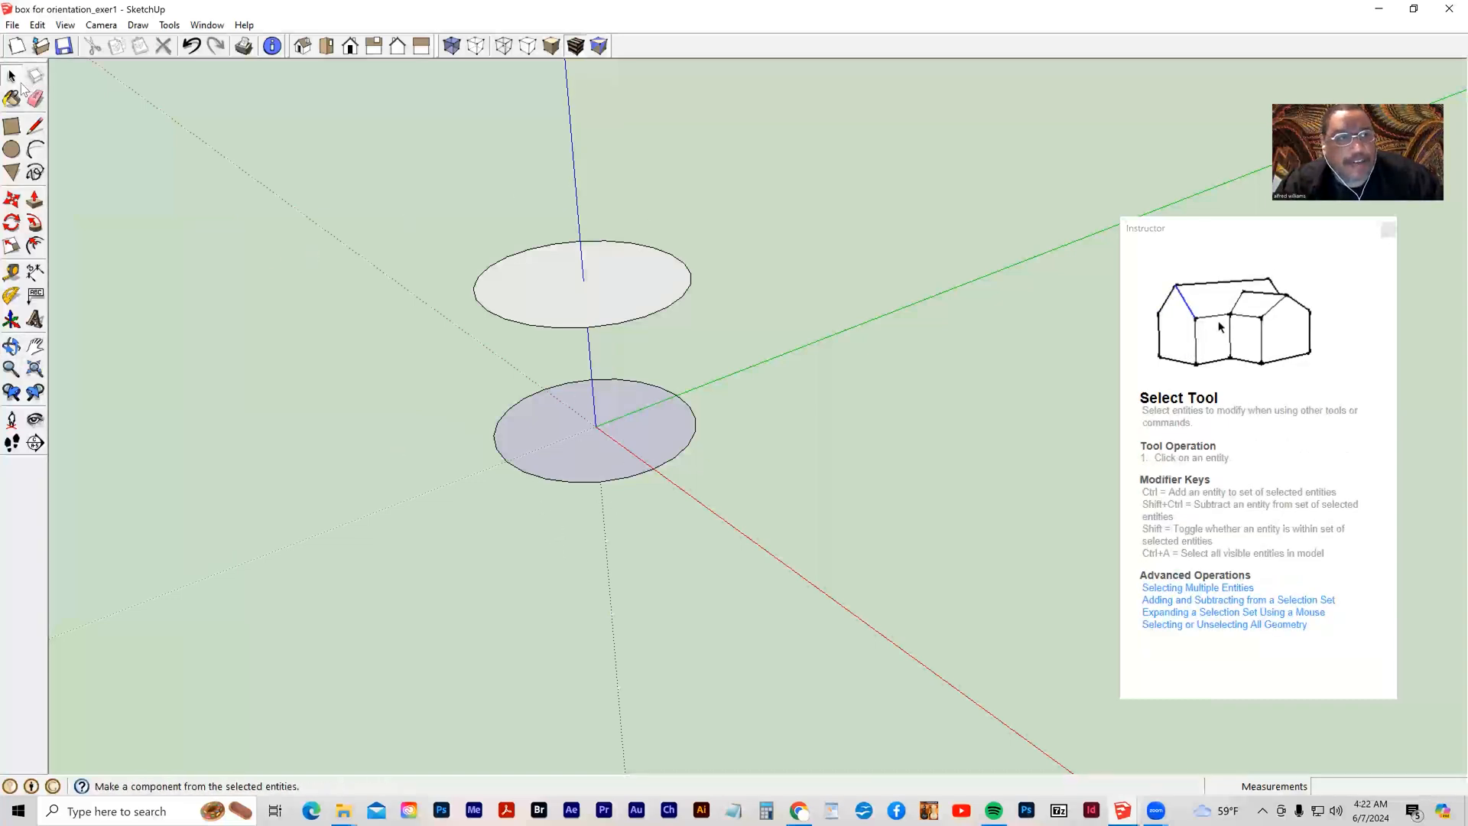
{"action": "left_click_drag", "start_coordinate": [443, 211], "coordinate": [737, 557]}
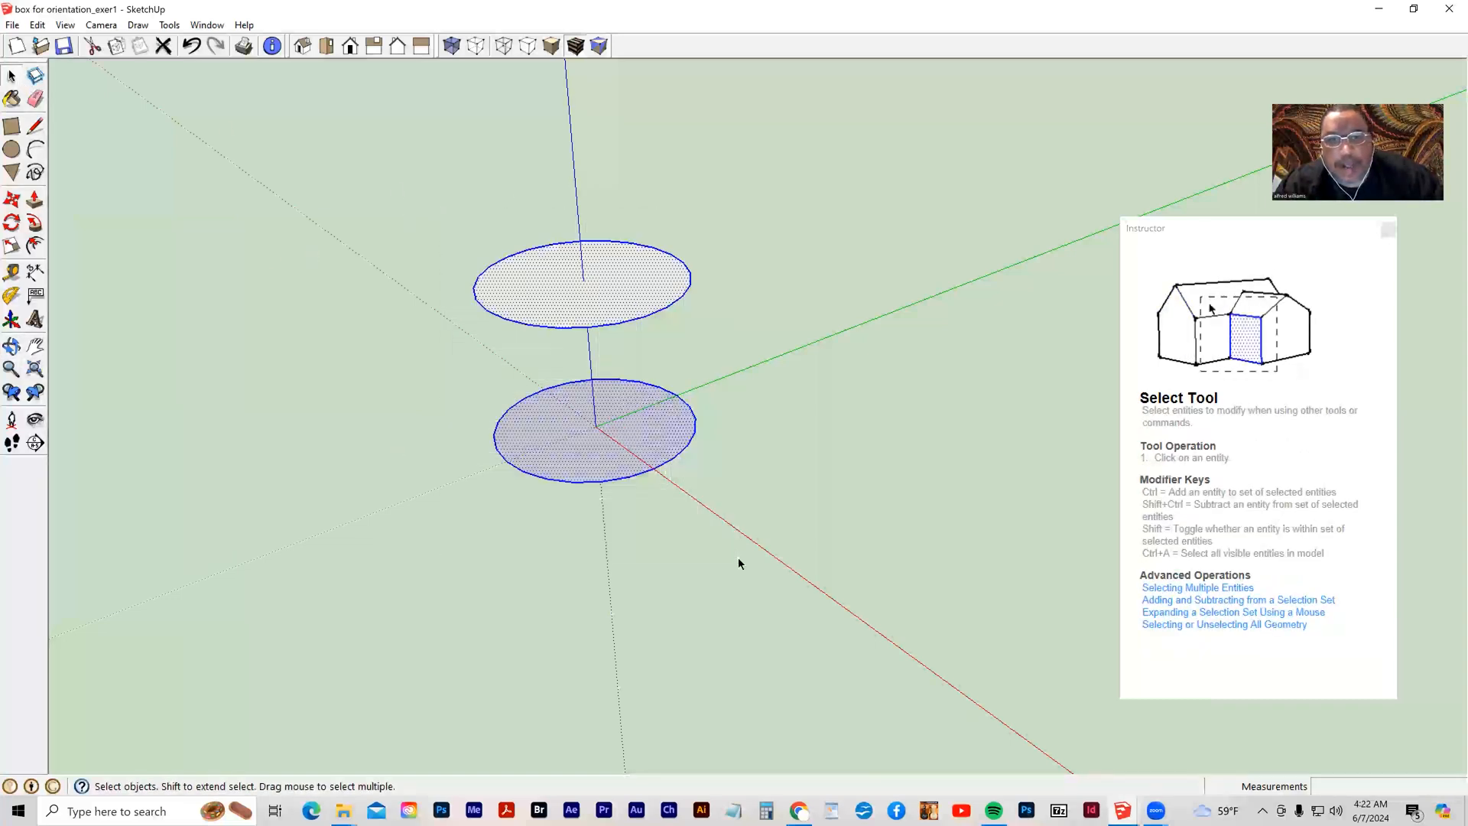
{"action": "key", "text": "Delete"}
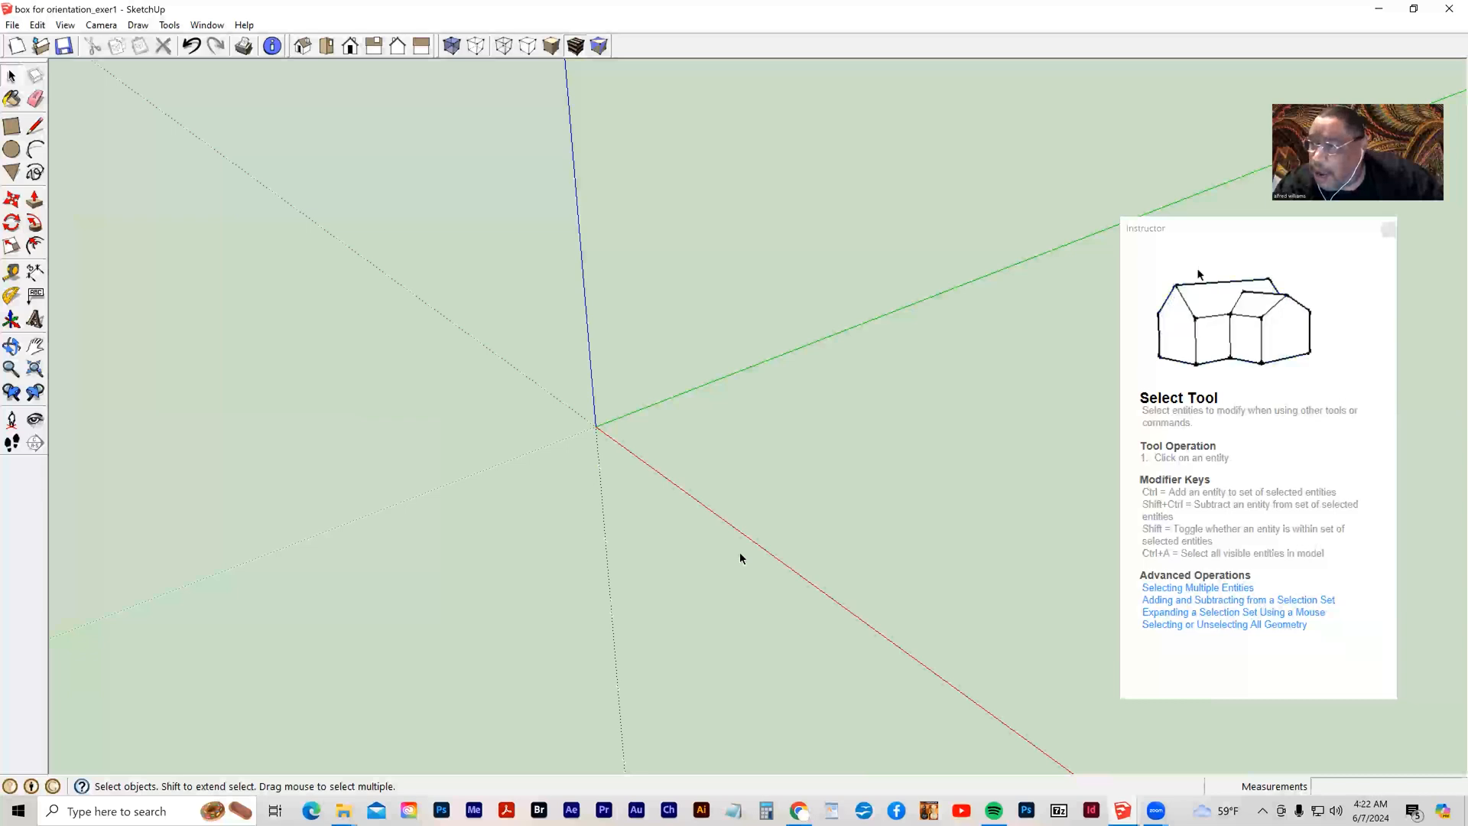